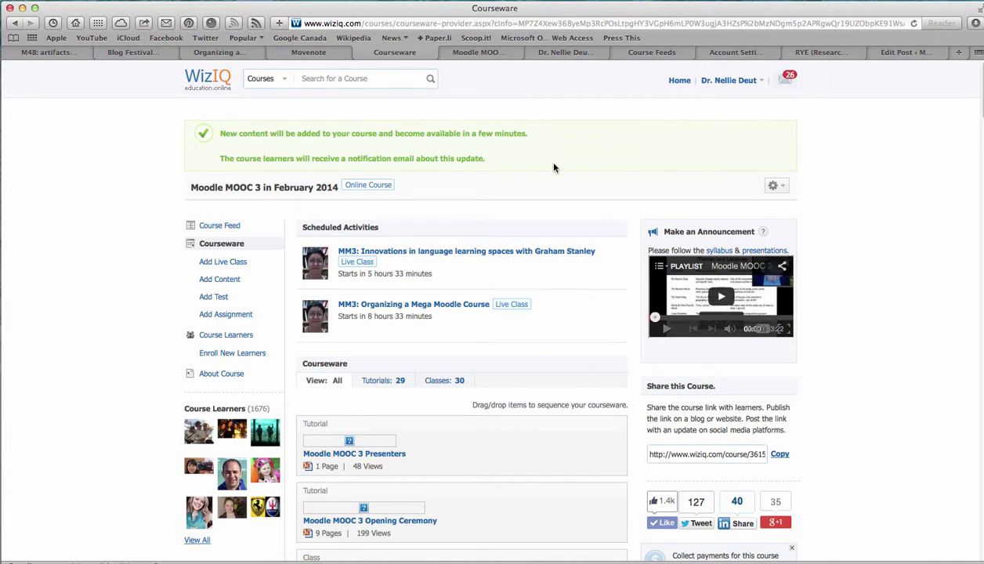
Switch to the Moodle MOOC 3 Presentations document and open the Google Drive home from it.
{"action": "scroll", "coordinate": [509, 172], "scroll_direction": "down", "scroll_amount": 1}
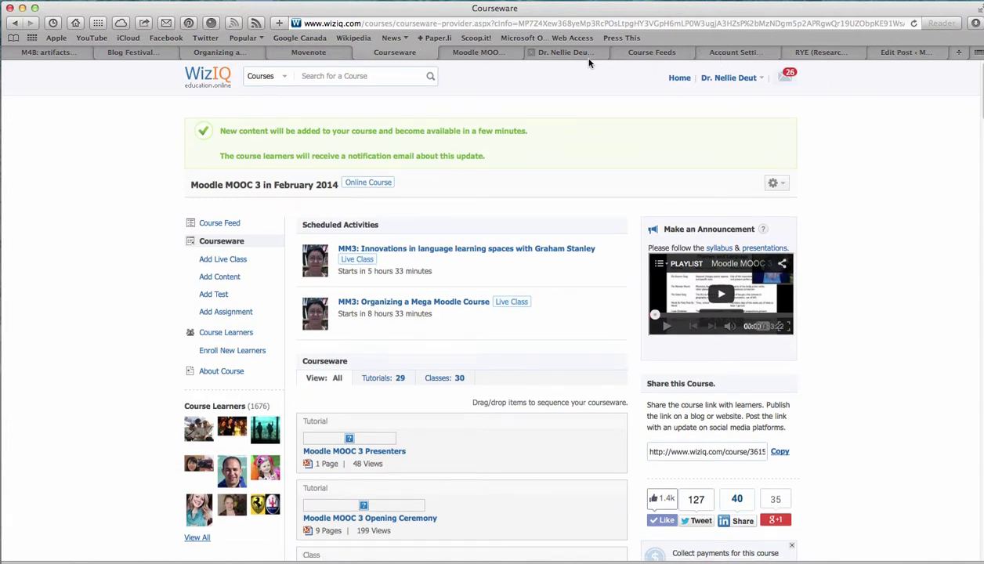
{"action": "left_click", "coordinate": [478, 52]}
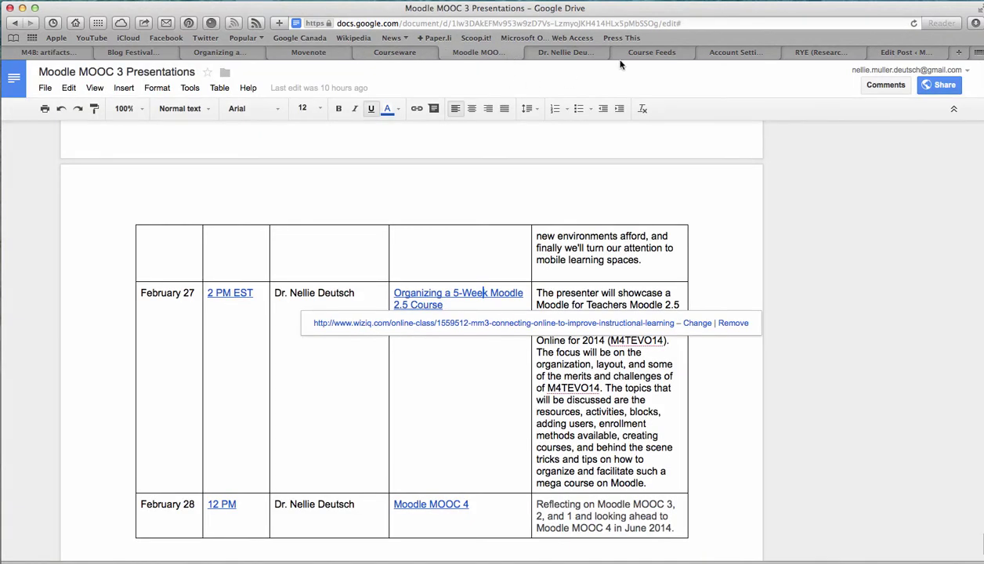
{"action": "left_click", "coordinate": [17, 82]}
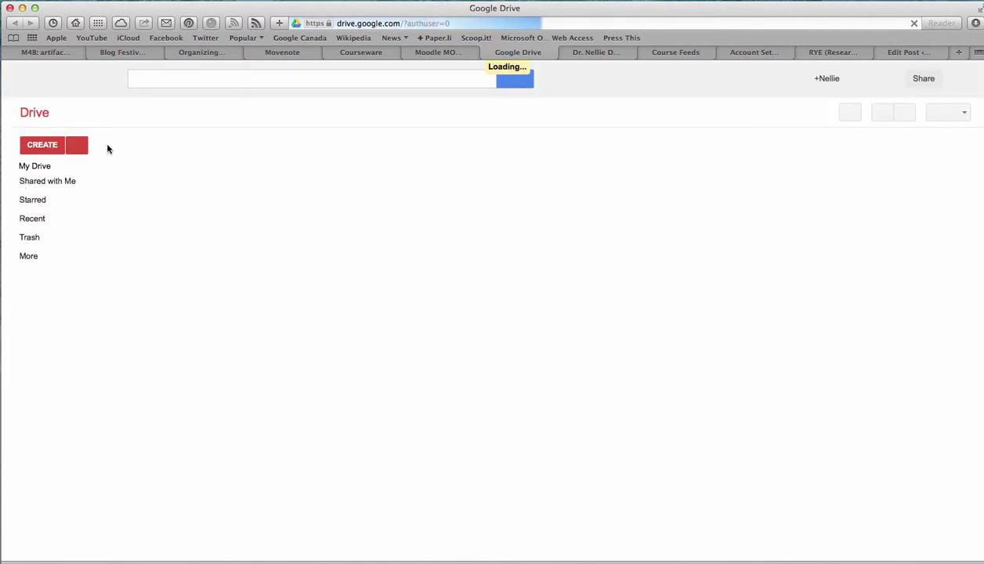
{"action": "left_click", "coordinate": [168, 79]}
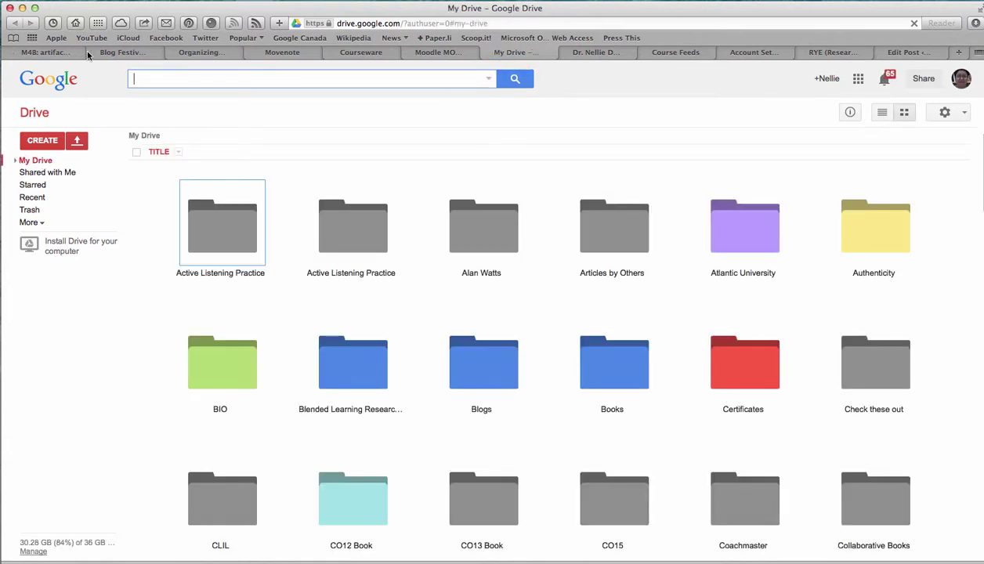
Switch to the Blog Festival document and review its introduction, organizers and presenter information.
{"action": "left_click", "coordinate": [130, 53]}
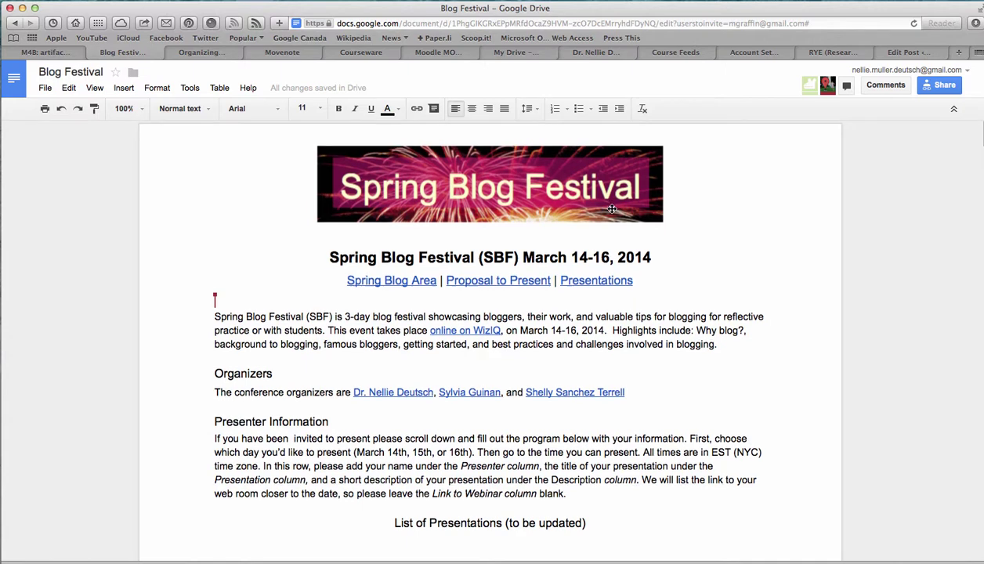
{"action": "scroll", "coordinate": [484, 227], "scroll_direction": "down", "scroll_amount": 1}
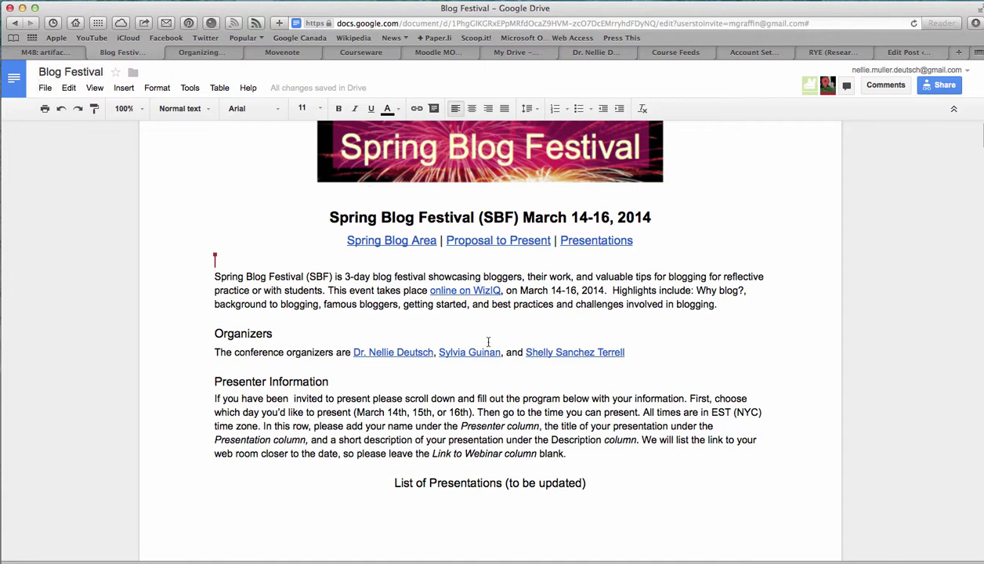
{"action": "scroll", "coordinate": [465, 348], "scroll_direction": "down", "scroll_amount": 1}
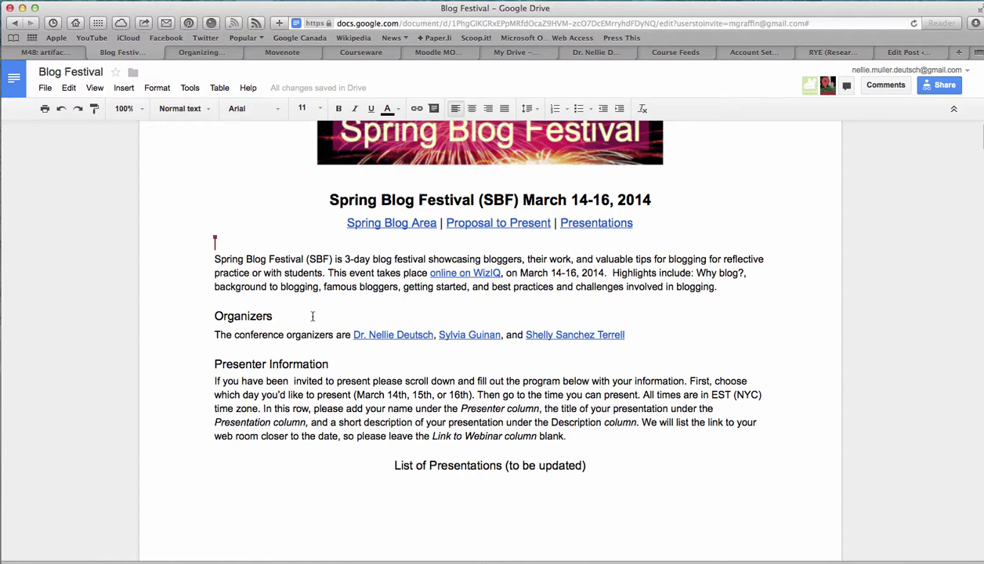
{"action": "scroll", "coordinate": [437, 202], "scroll_direction": "up", "scroll_amount": 1}
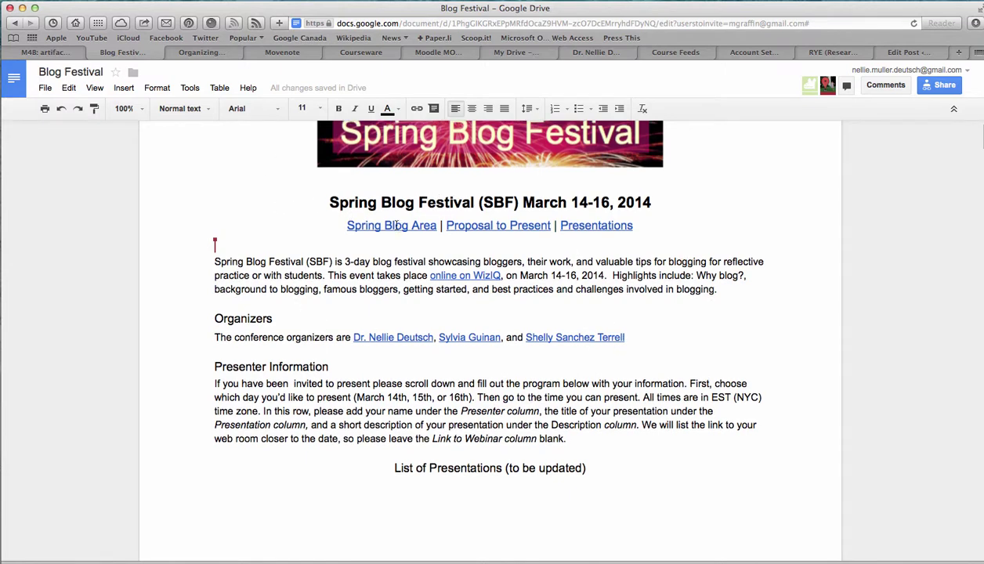
{"action": "scroll", "coordinate": [549, 220], "scroll_direction": "up", "scroll_amount": 2}
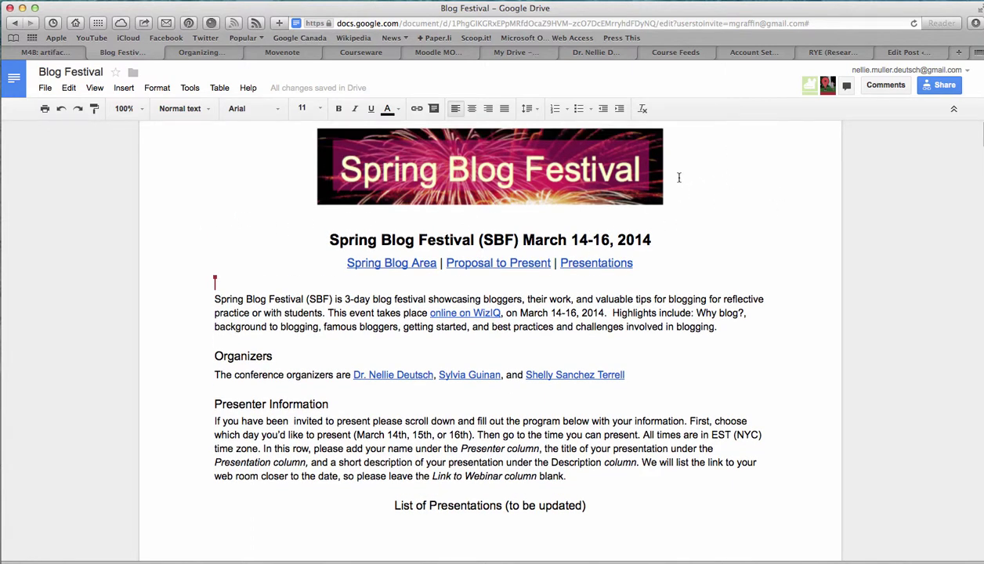
Open the Proposal to Present form linked under the festival title and review its questions from start to end.
{"action": "left_click", "coordinate": [490, 263]}
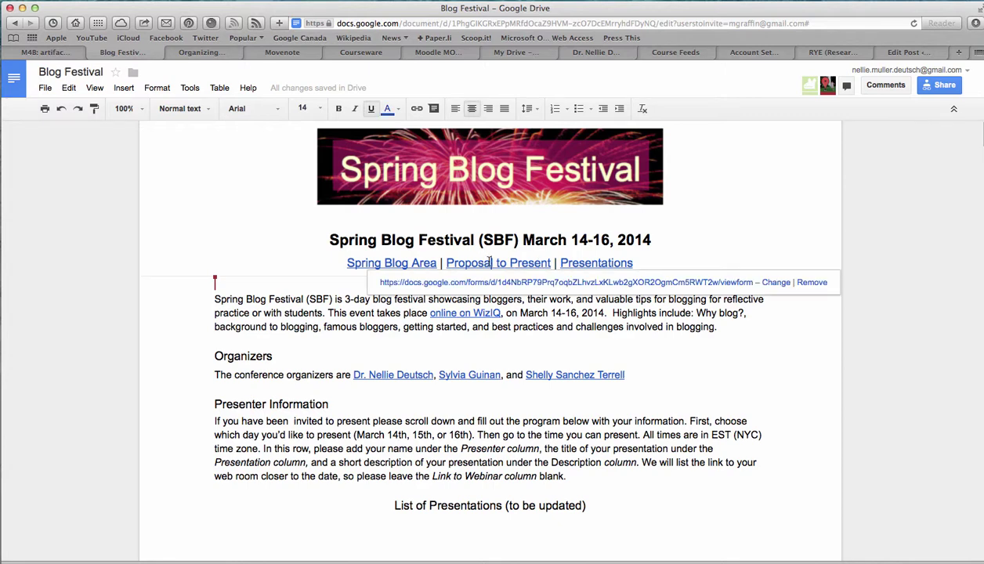
{"action": "left_click", "coordinate": [656, 283]}
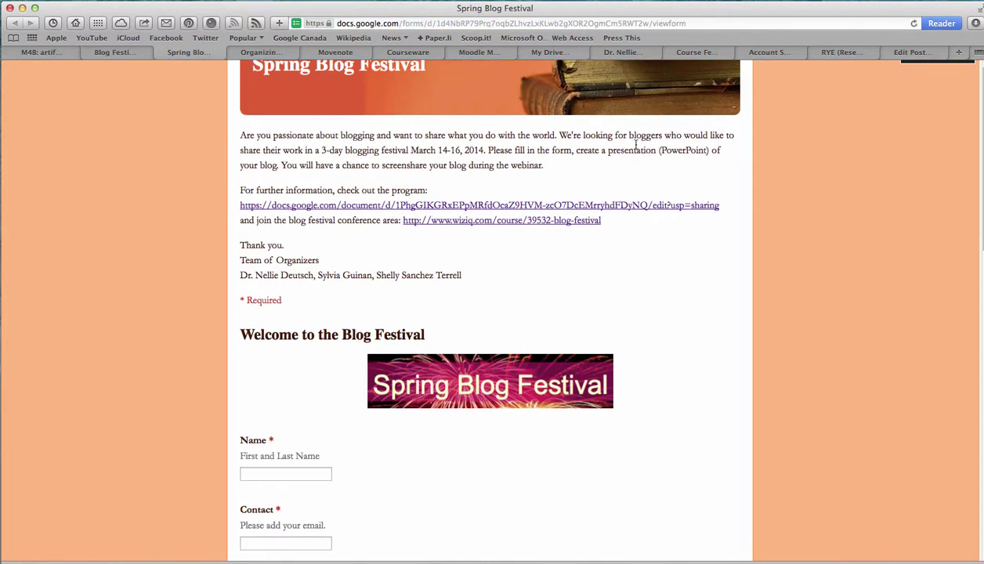
{"action": "scroll", "coordinate": [470, 270], "scroll_direction": "down", "scroll_amount": 2}
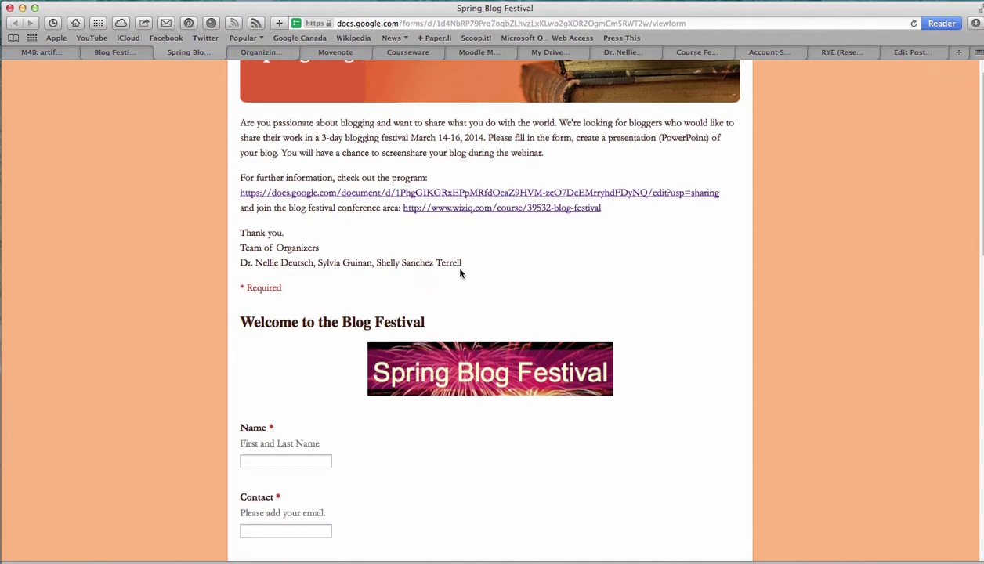
{"action": "scroll", "coordinate": [460, 272], "scroll_direction": "down", "scroll_amount": 4}
{"action": "scroll", "coordinate": [459, 263], "scroll_direction": "up", "scroll_amount": 5}
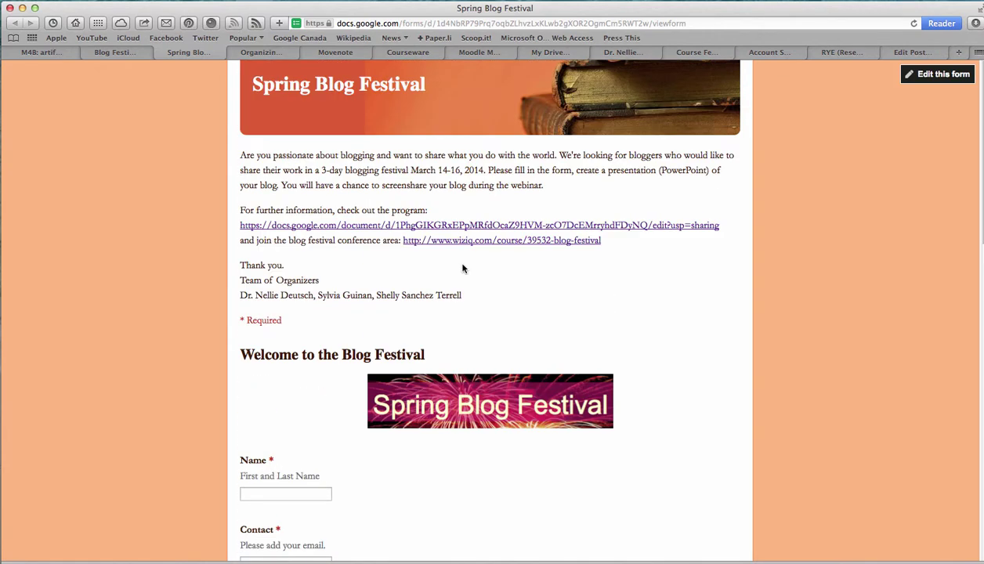
{"action": "scroll", "coordinate": [477, 252], "scroll_direction": "down", "scroll_amount": 8}
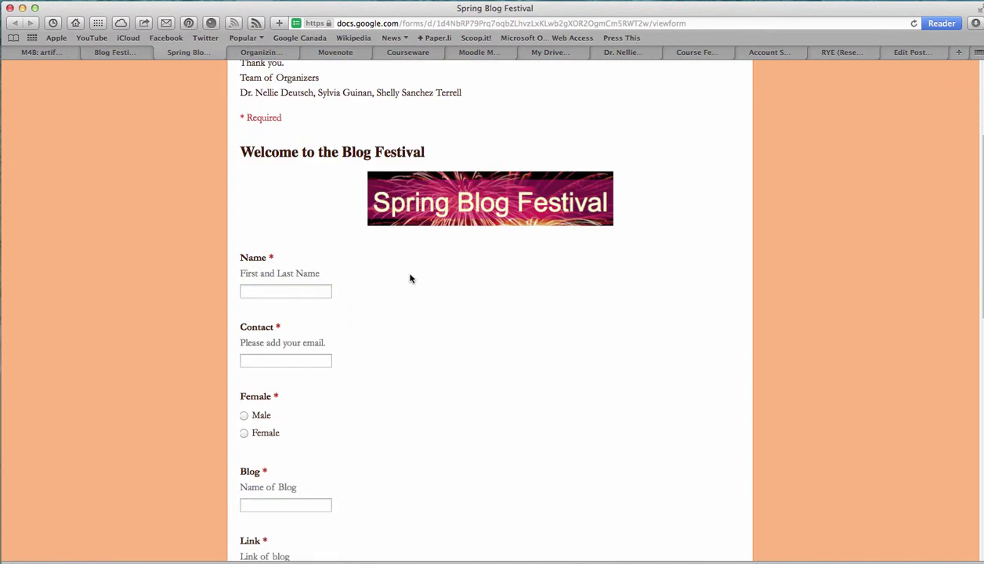
{"action": "scroll", "coordinate": [331, 287], "scroll_direction": "down", "scroll_amount": 15}
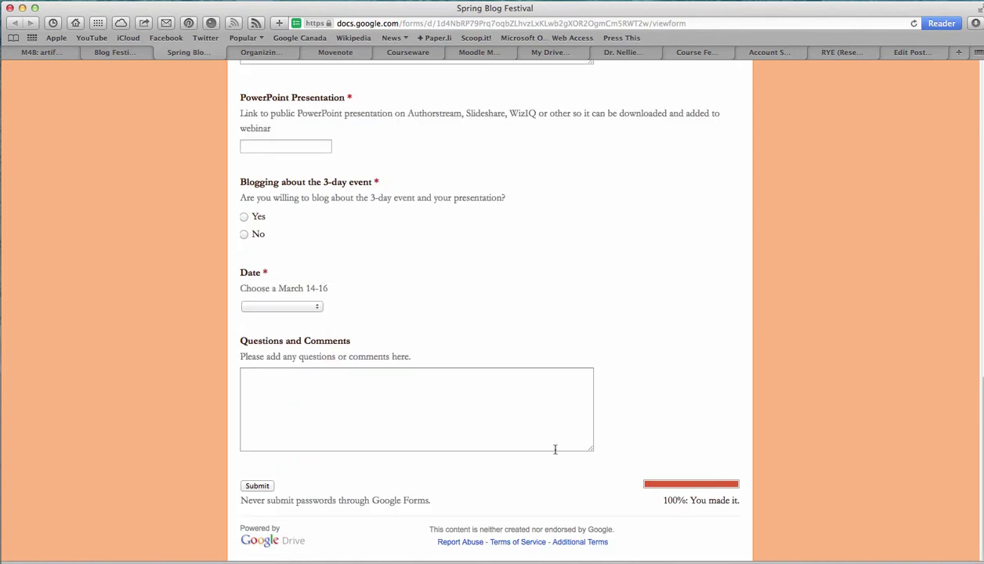
{"action": "scroll", "coordinate": [576, 486], "scroll_direction": "up", "scroll_amount": 20}
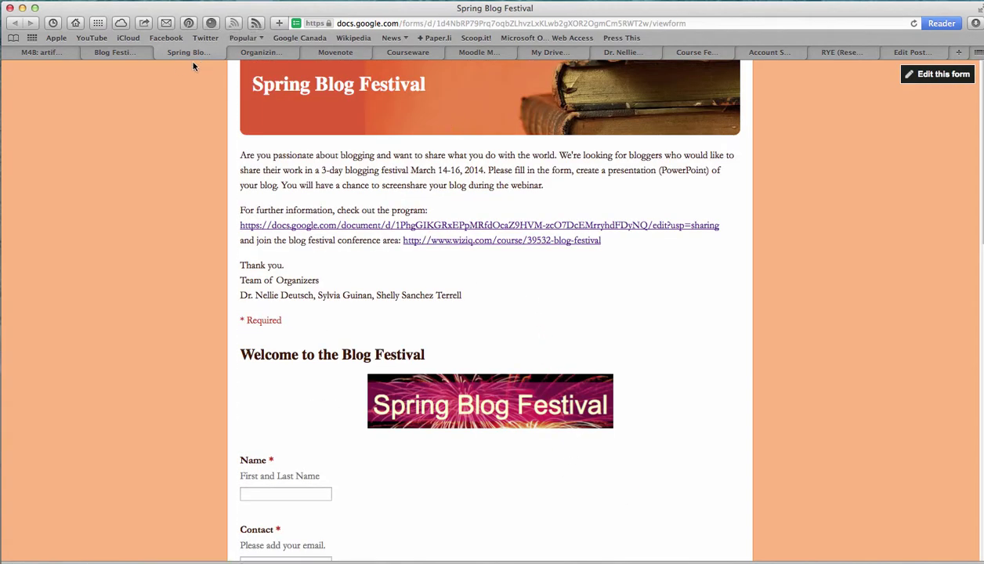
Close the proposal form and view the March 14 presentation schedule in the Blog Festival document.
{"action": "left_click", "coordinate": [159, 53]}
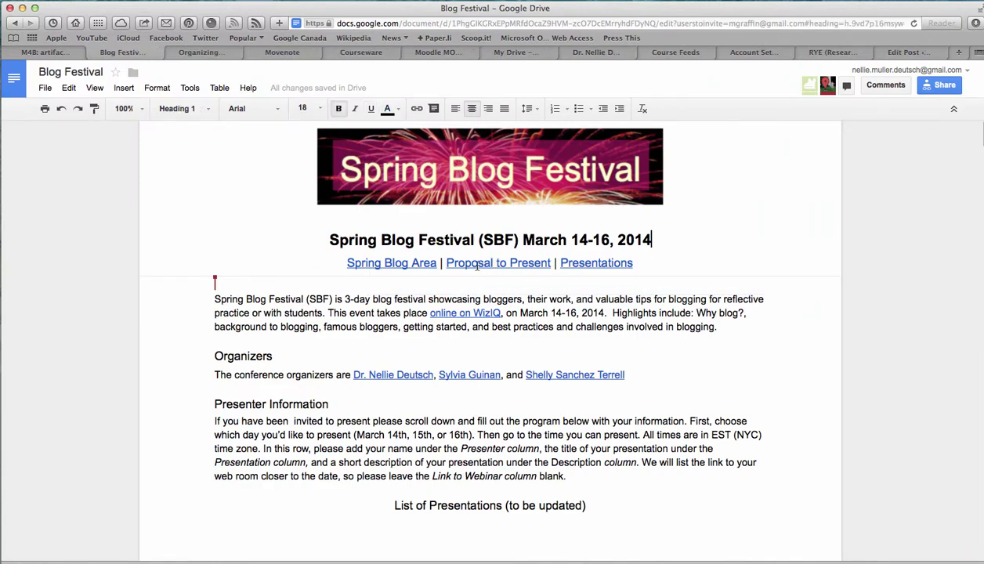
{"action": "scroll", "coordinate": [437, 317], "scroll_direction": "down", "scroll_amount": 1}
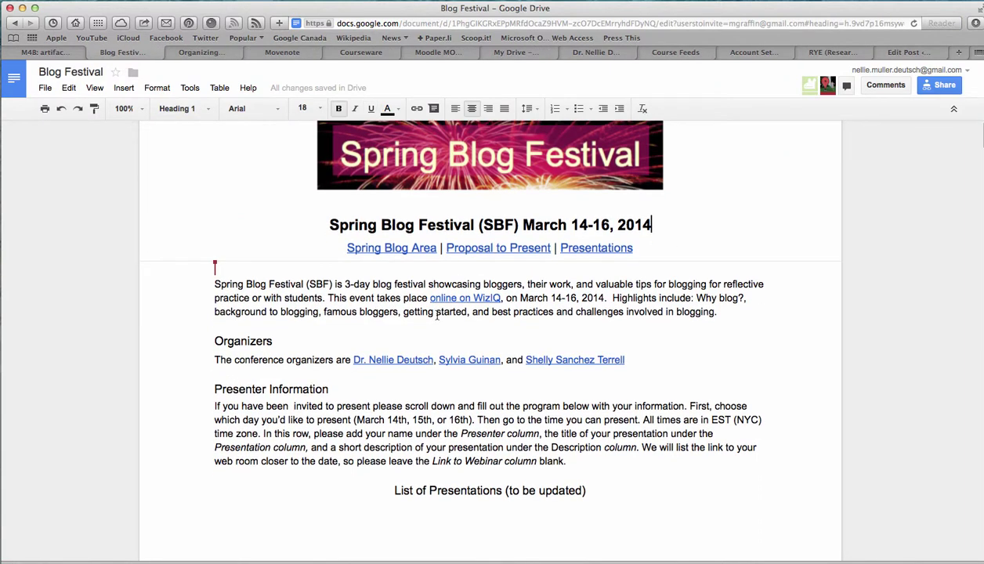
{"action": "scroll", "coordinate": [437, 317], "scroll_direction": "down", "scroll_amount": 10}
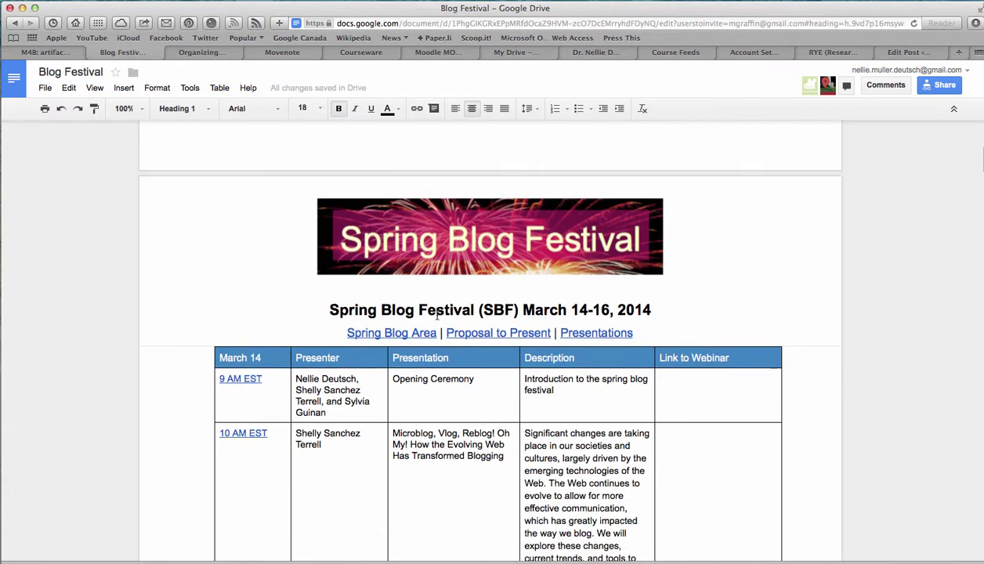
{"action": "scroll", "coordinate": [438, 313], "scroll_direction": "down", "scroll_amount": 3}
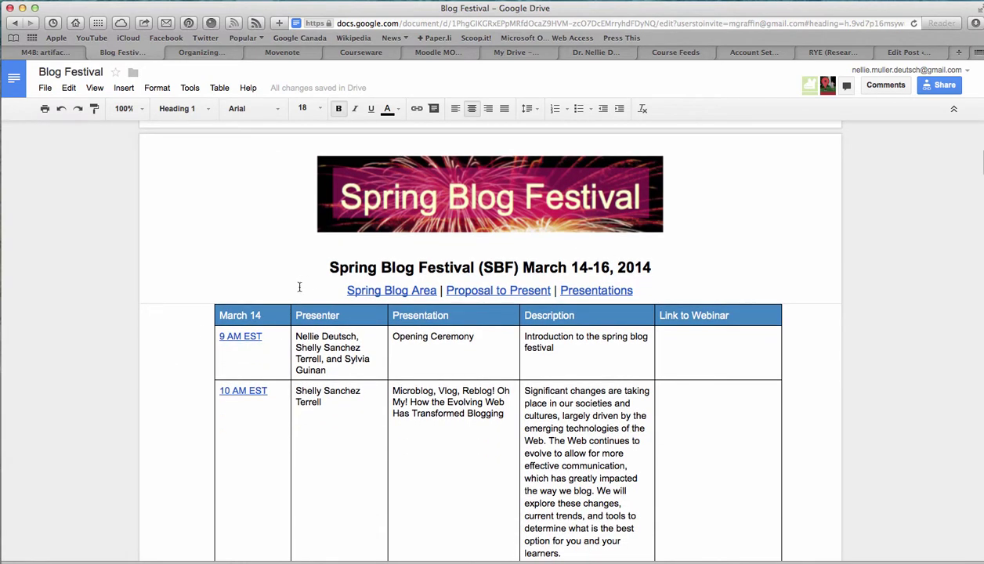
{"action": "scroll", "coordinate": [260, 350], "scroll_direction": "down", "scroll_amount": 2}
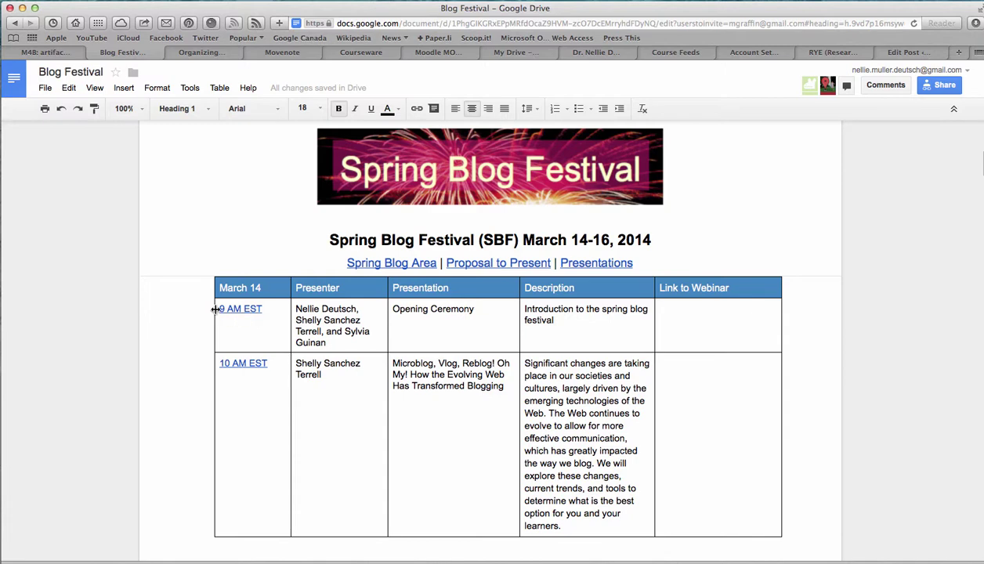
Open the link on the 9 AM EST Opening Ceremony slot and examine the event's local times around the world.
{"action": "left_click", "coordinate": [249, 310]}
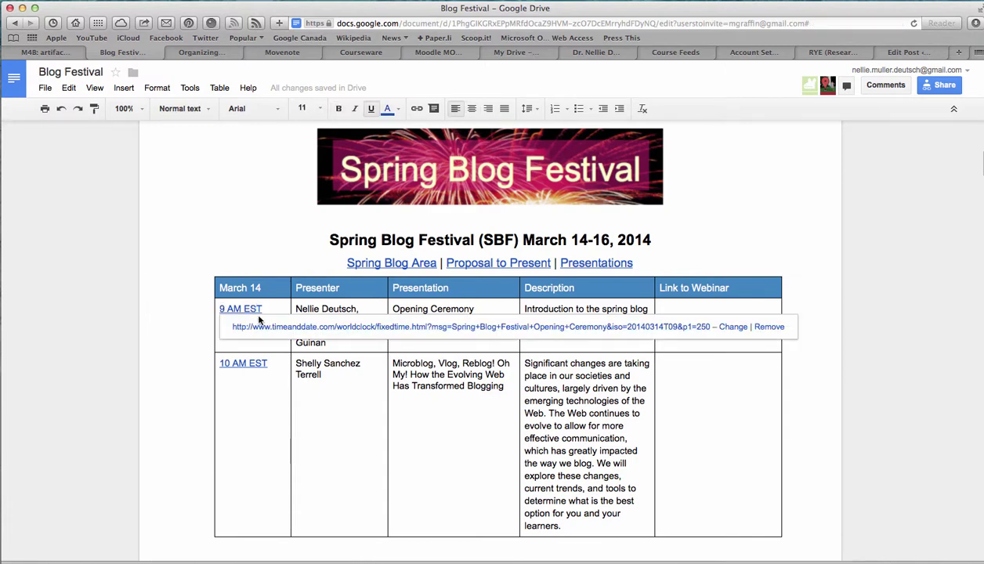
{"action": "left_click", "coordinate": [261, 308]}
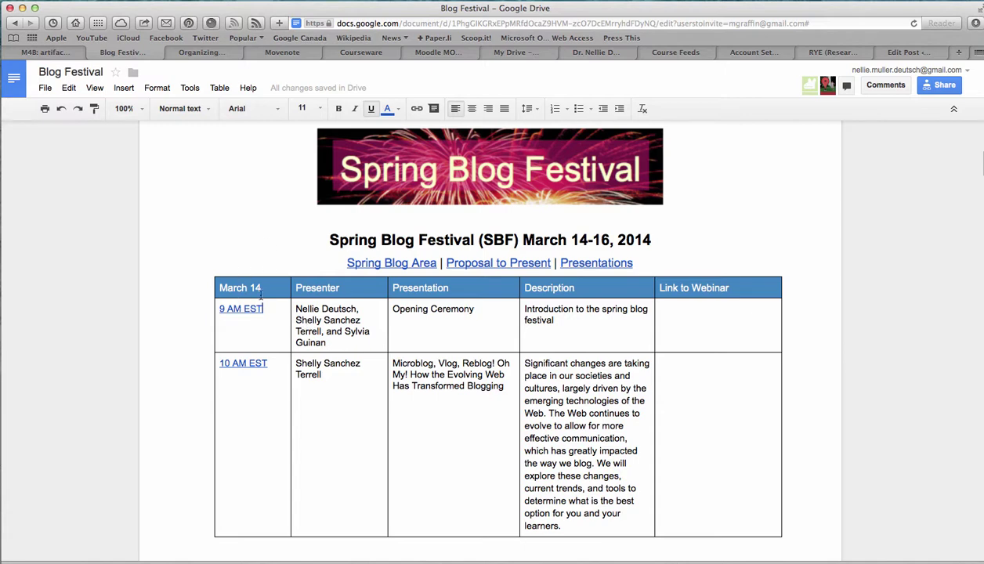
{"action": "left_click", "coordinate": [226, 309]}
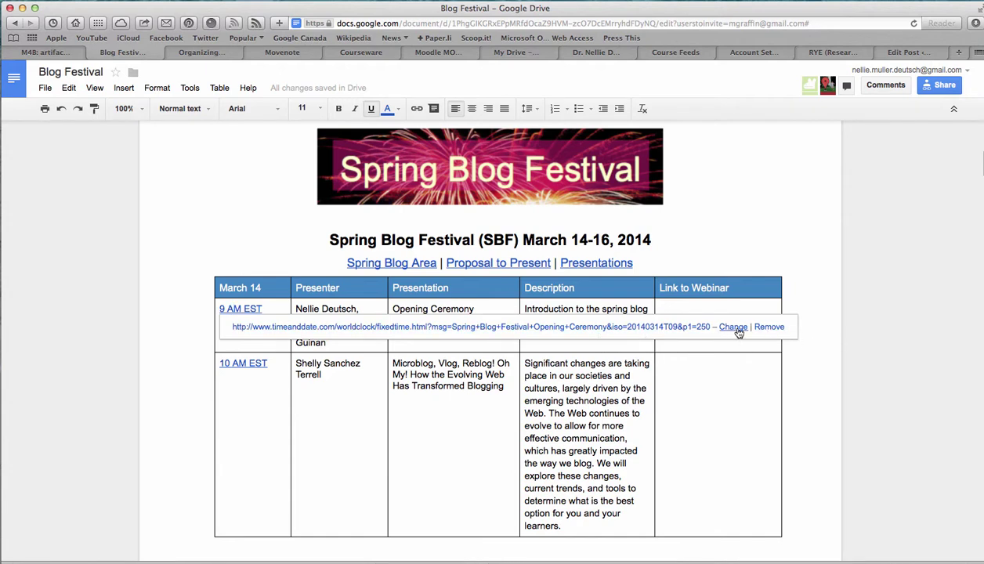
{"action": "key", "text": "alt+Return"}
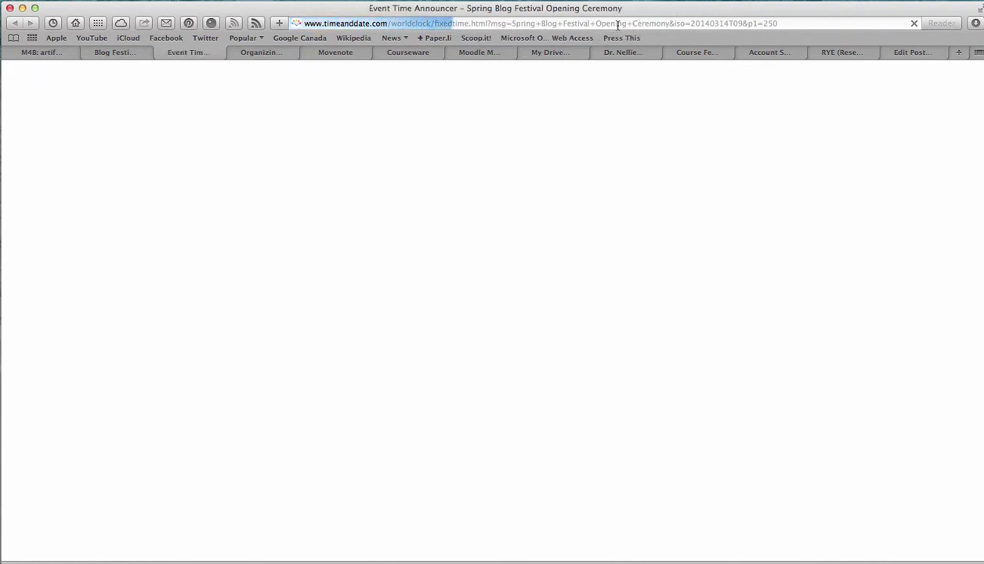
{"action": "scroll", "coordinate": [549, 266], "scroll_direction": "down", "scroll_amount": 2}
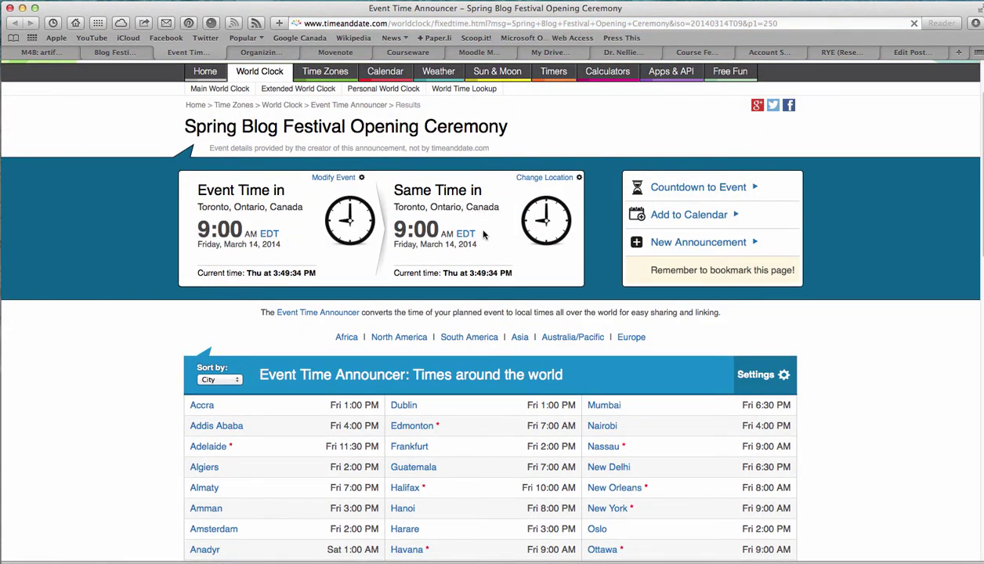
{"action": "scroll", "coordinate": [470, 329], "scroll_direction": "down", "scroll_amount": 5}
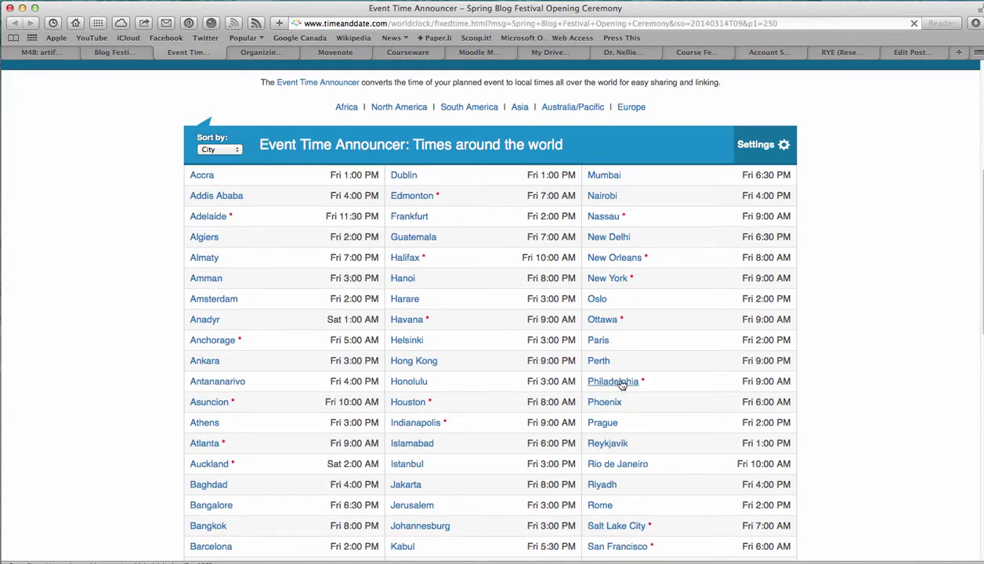
{"action": "scroll", "coordinate": [622, 376], "scroll_direction": "down", "scroll_amount": 5}
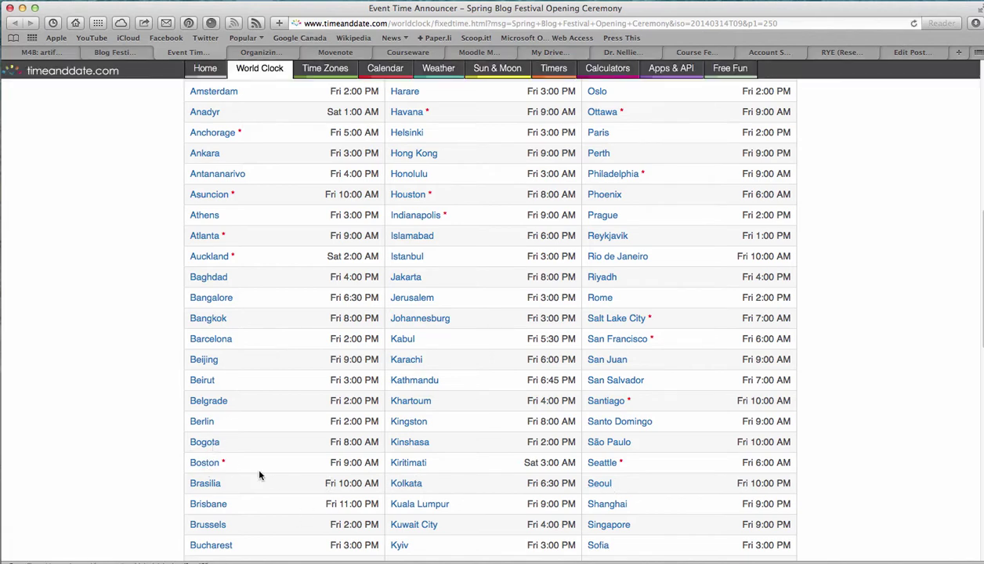
{"action": "scroll", "coordinate": [357, 465], "scroll_direction": "down", "scroll_amount": 4}
{"action": "scroll", "coordinate": [298, 341], "scroll_direction": "up", "scroll_amount": 5}
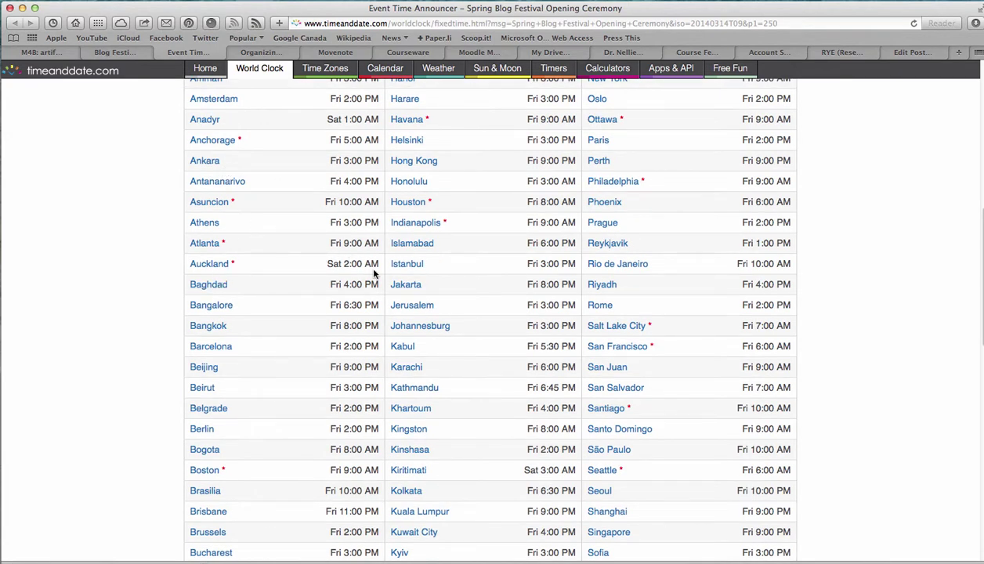
{"action": "scroll", "coordinate": [373, 272], "scroll_direction": "up", "scroll_amount": 15}
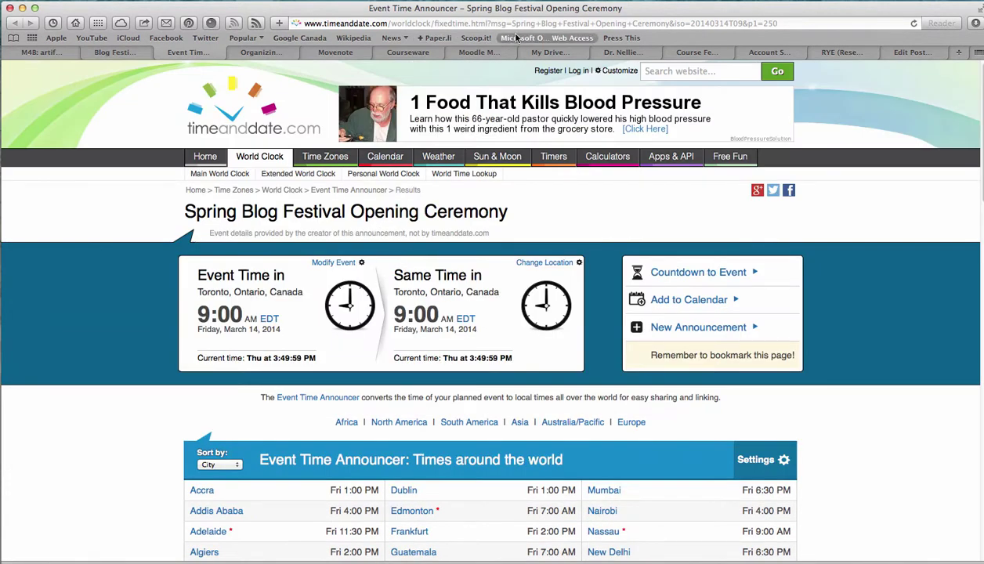
Close the event time page and check the link on the 10 AM EST slot in the schedule.
{"action": "left_click", "coordinate": [160, 53]}
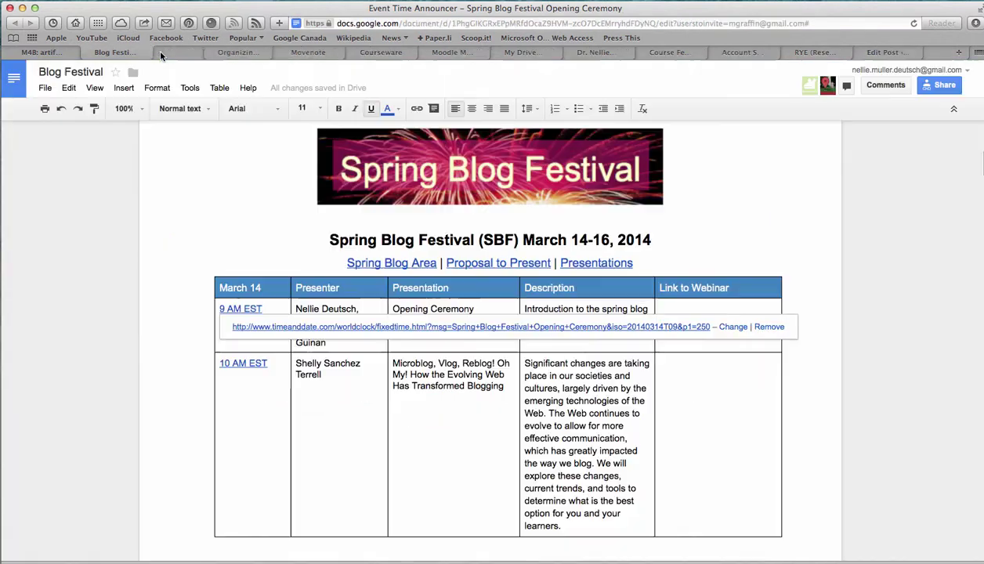
{"action": "key", "text": "Down"}
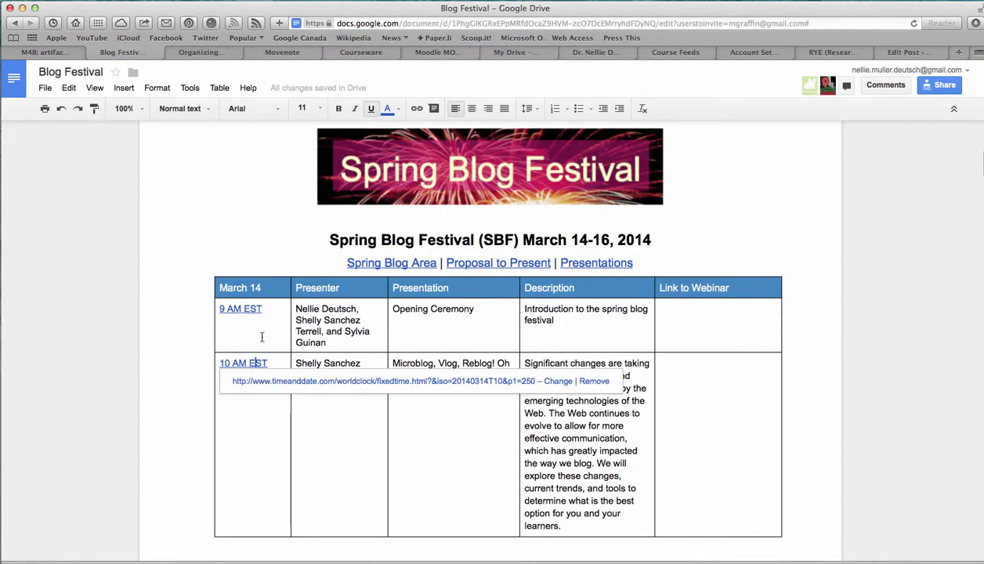
{"action": "key", "text": "Up"}
{"action": "key", "text": "Down"}
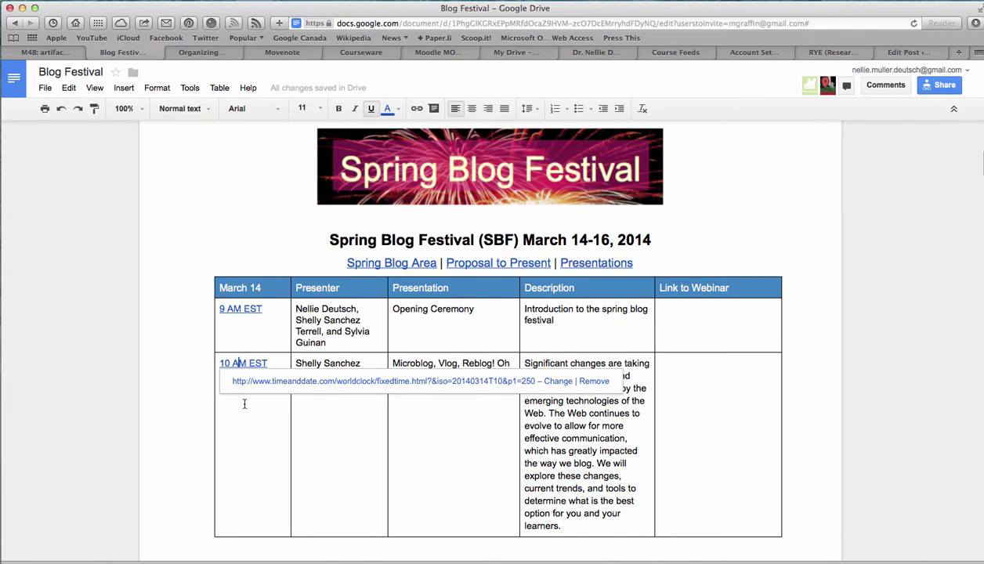
Review who has access to the Blog Festival document in its sharing settings, and close them.
{"action": "left_click", "coordinate": [242, 405]}
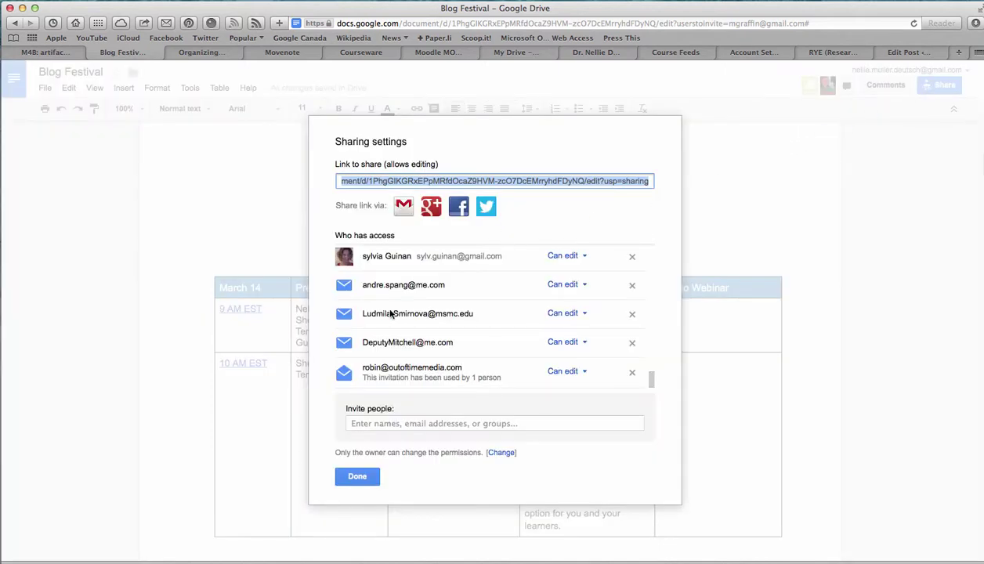
{"action": "left_click", "coordinate": [358, 478]}
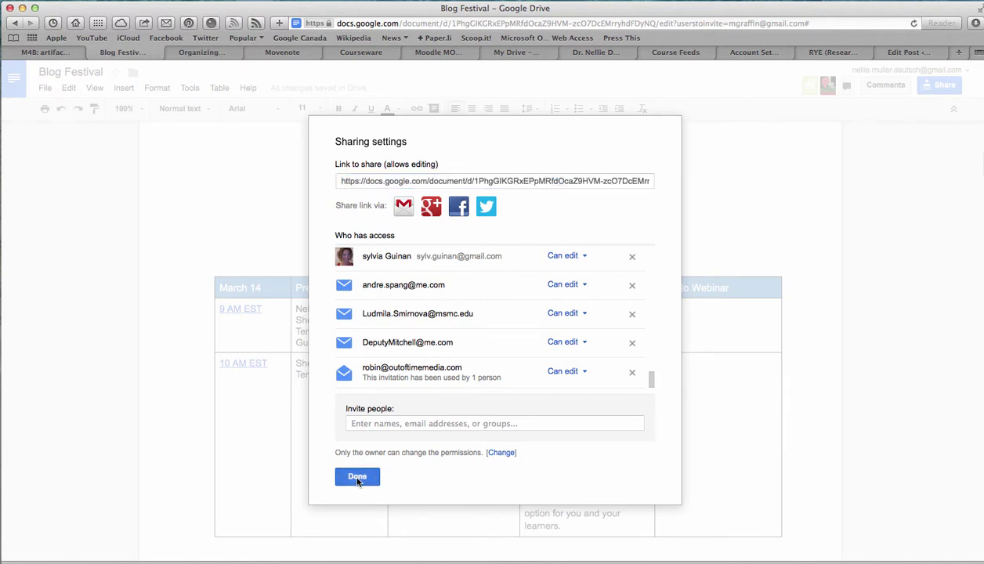
Read through the March 14 schedule from 9 AM to 6 PM EST, checking presenters, presentations, descriptions and the Link to Webinar column.
{"action": "scroll", "coordinate": [669, 299], "scroll_direction": "down", "scroll_amount": 1}
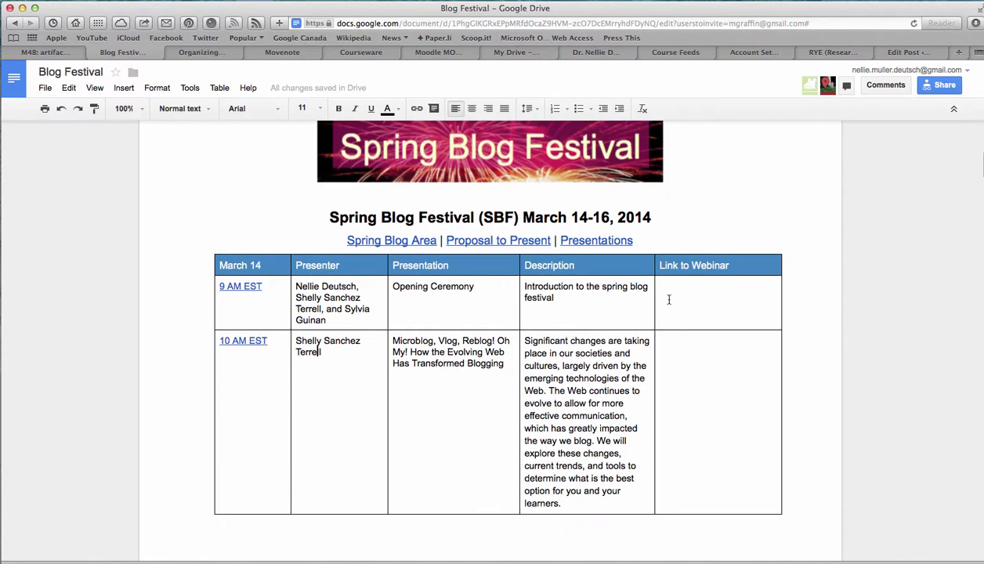
{"action": "left_click", "coordinate": [671, 286]}
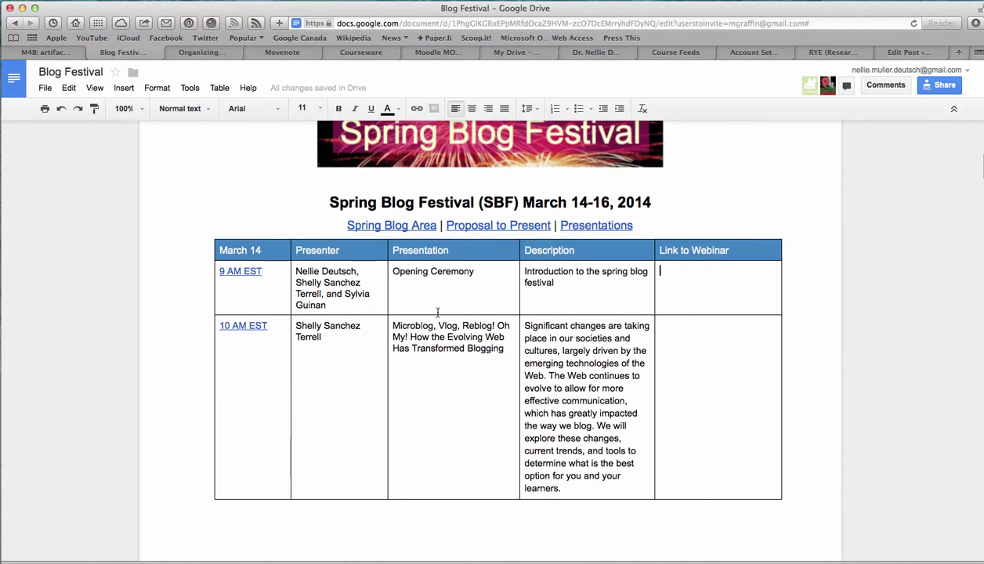
{"action": "scroll", "coordinate": [442, 351], "scroll_direction": "down", "scroll_amount": 1}
{"action": "scroll", "coordinate": [355, 345], "scroll_direction": "down", "scroll_amount": 9}
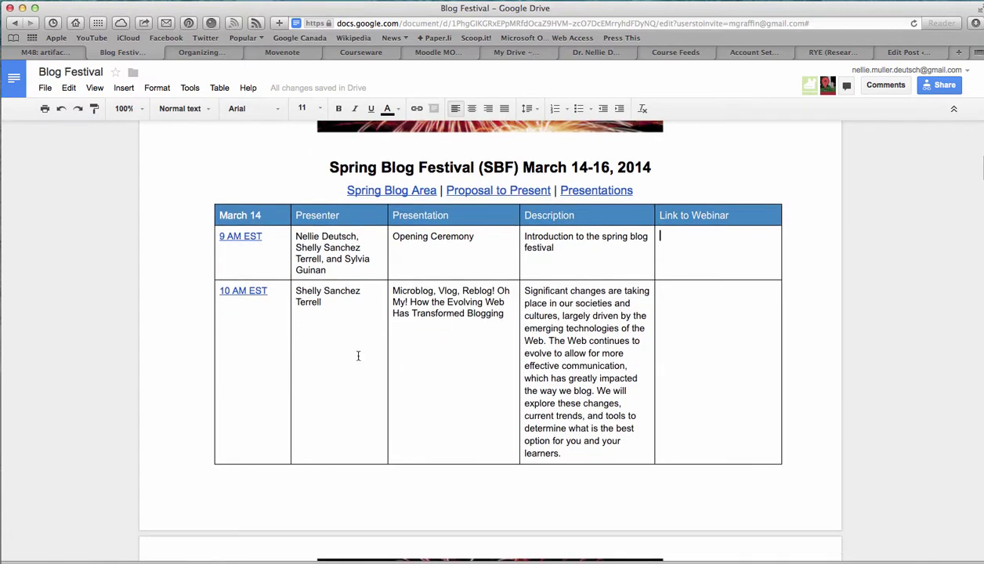
{"action": "scroll", "coordinate": [355, 343], "scroll_direction": "down", "scroll_amount": 10}
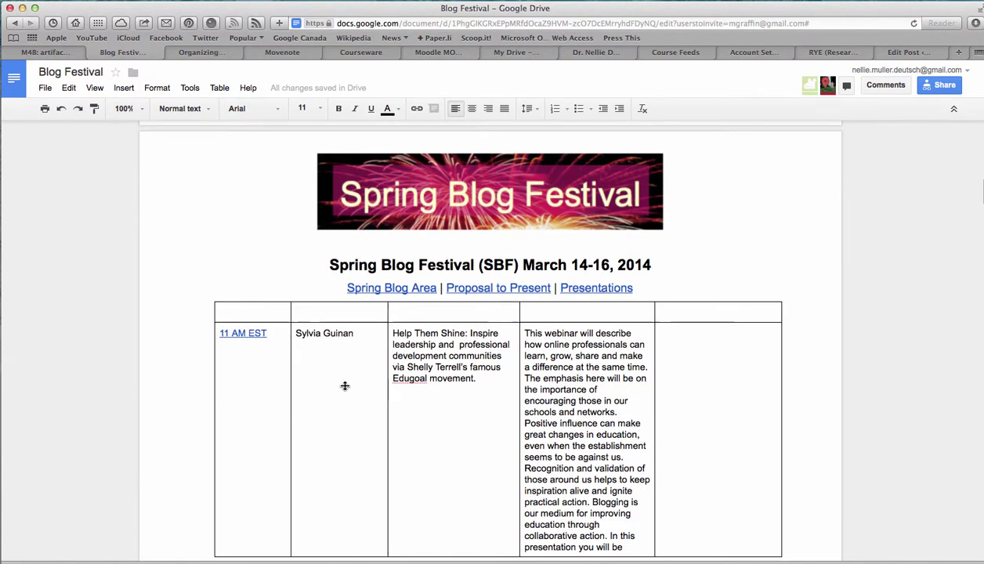
{"action": "scroll", "coordinate": [353, 384], "scroll_direction": "down", "scroll_amount": 5}
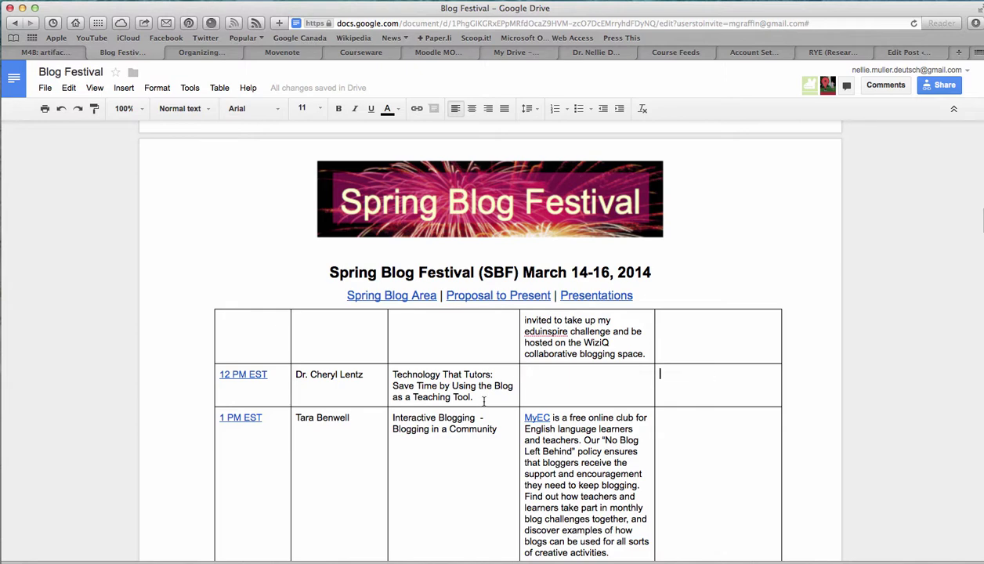
{"action": "scroll", "coordinate": [484, 402], "scroll_direction": "down", "scroll_amount": 3}
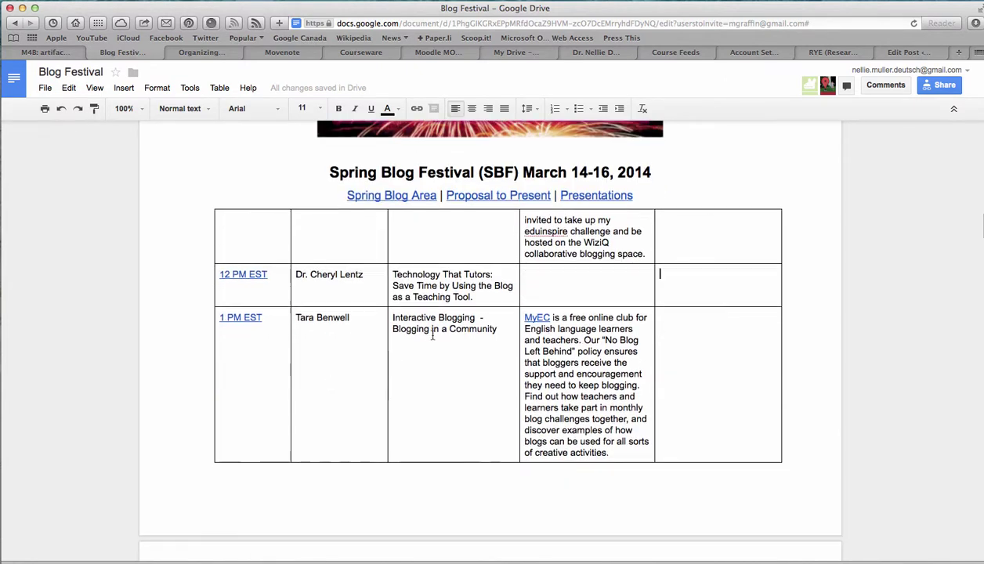
{"action": "scroll", "coordinate": [432, 334], "scroll_direction": "down", "scroll_amount": 10}
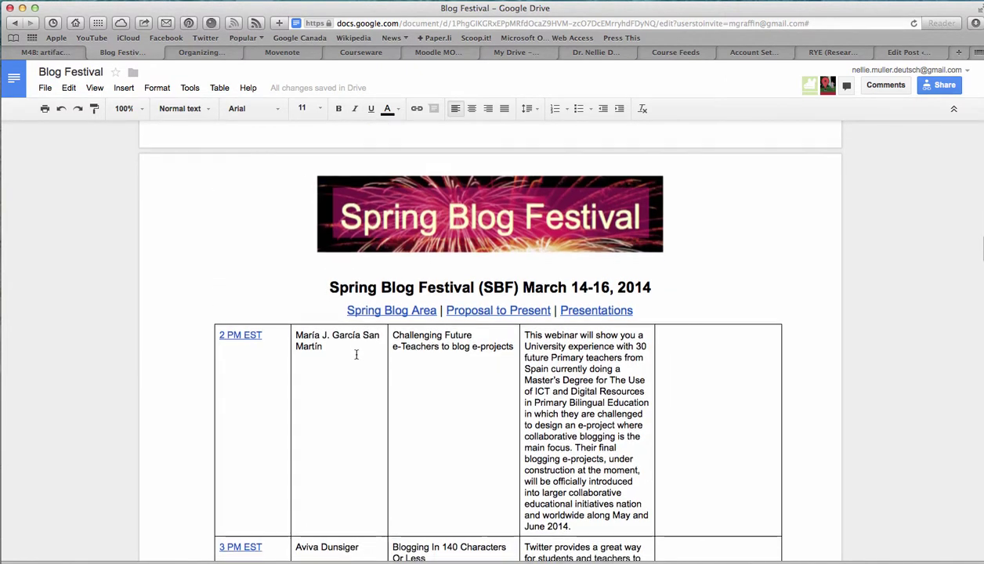
{"action": "scroll", "coordinate": [356, 355], "scroll_direction": "down", "scroll_amount": 1}
{"action": "scroll", "coordinate": [333, 340], "scroll_direction": "down", "scroll_amount": 1}
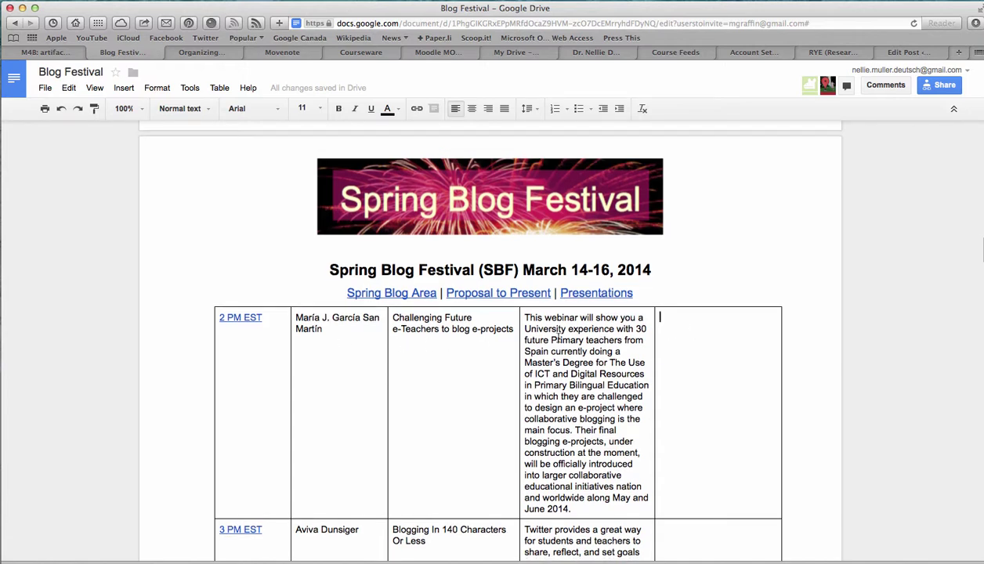
{"action": "scroll", "coordinate": [558, 333], "scroll_direction": "down", "scroll_amount": 6}
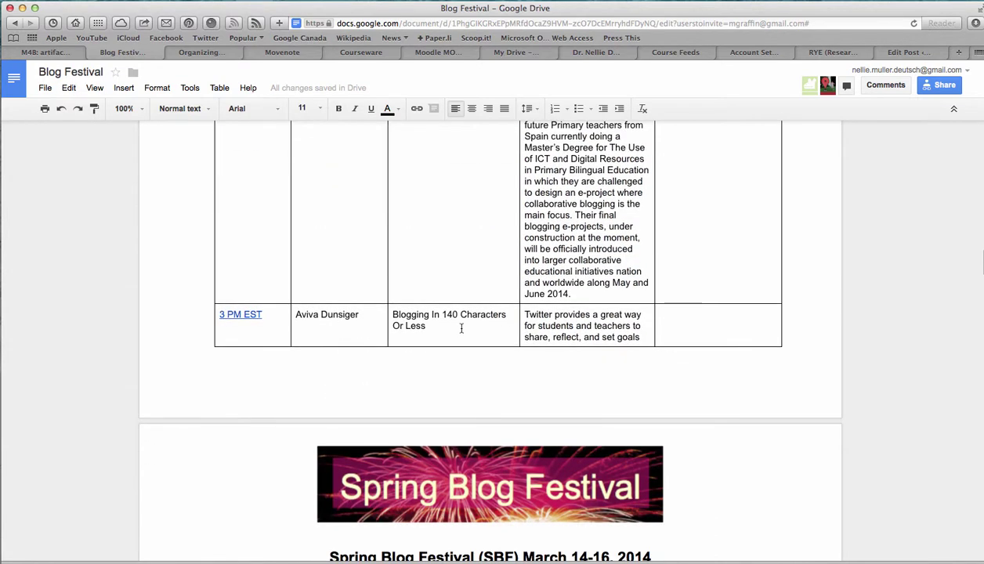
{"action": "scroll", "coordinate": [363, 365], "scroll_direction": "down", "scroll_amount": 9}
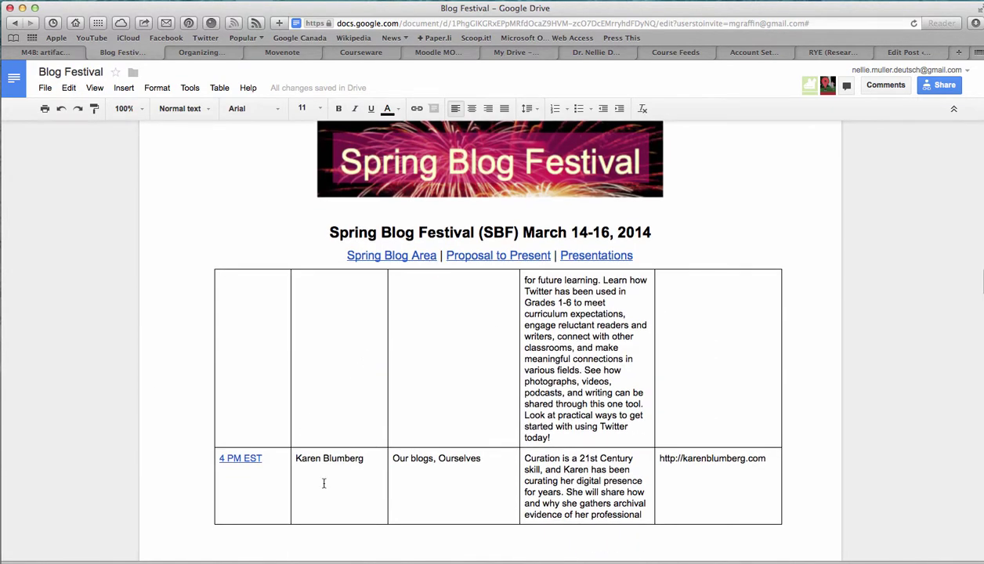
{"action": "scroll", "coordinate": [324, 484], "scroll_direction": "down", "scroll_amount": 12}
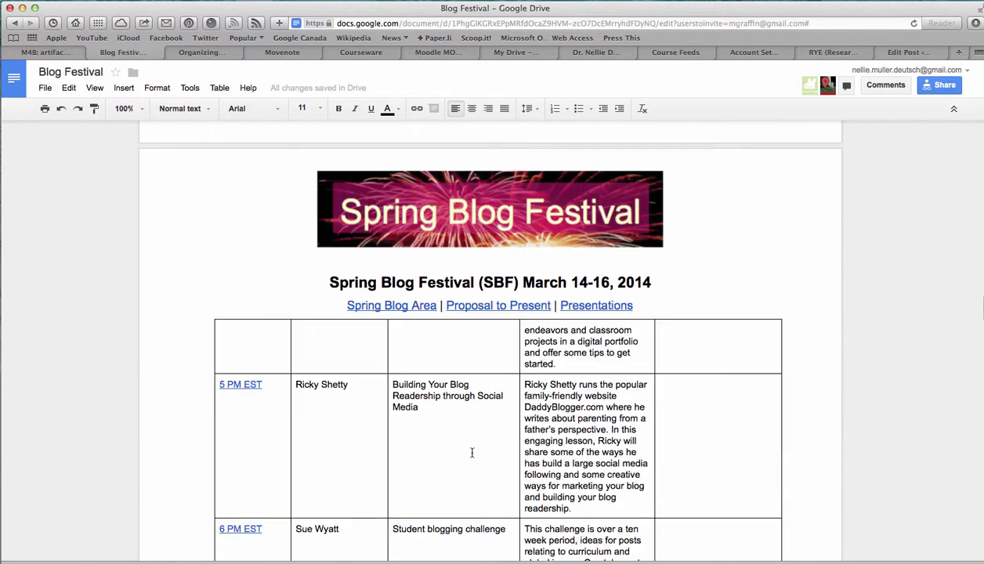
{"action": "scroll", "coordinate": [472, 453], "scroll_direction": "down", "scroll_amount": 3}
{"action": "scroll", "coordinate": [381, 441], "scroll_direction": "down", "scroll_amount": 1}
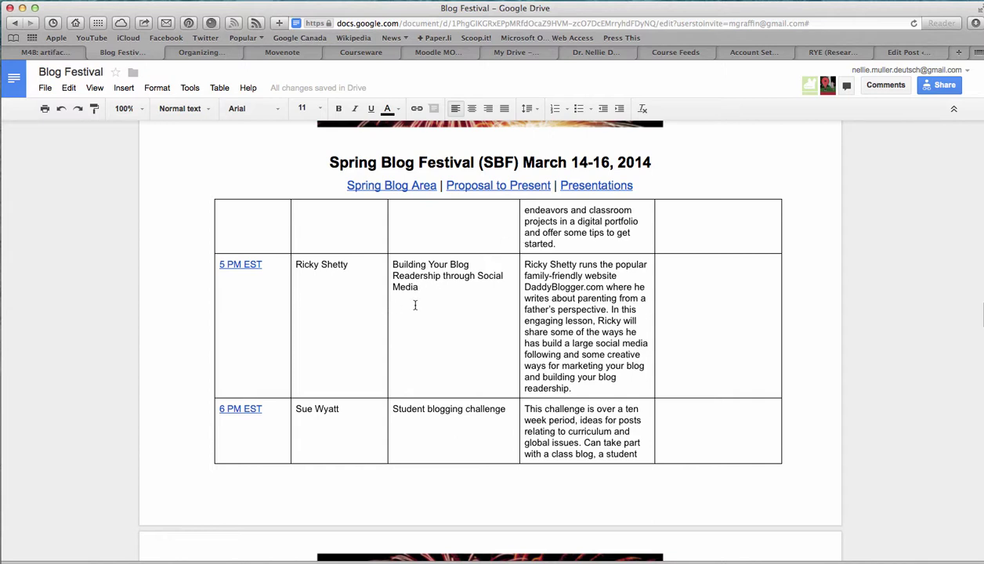
{"action": "scroll", "coordinate": [415, 305], "scroll_direction": "down", "scroll_amount": 2}
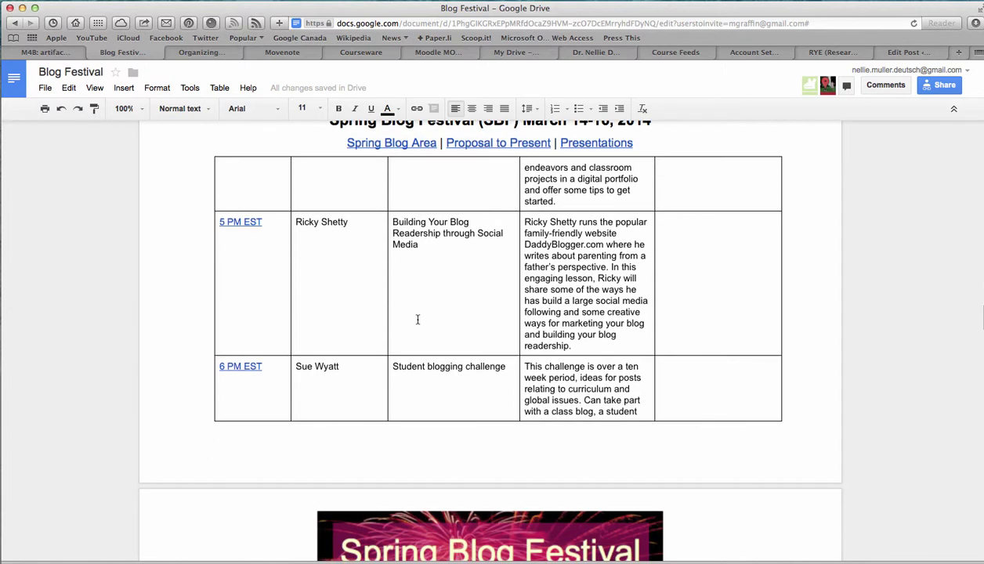
{"action": "scroll", "coordinate": [431, 295], "scroll_direction": "down", "scroll_amount": 2}
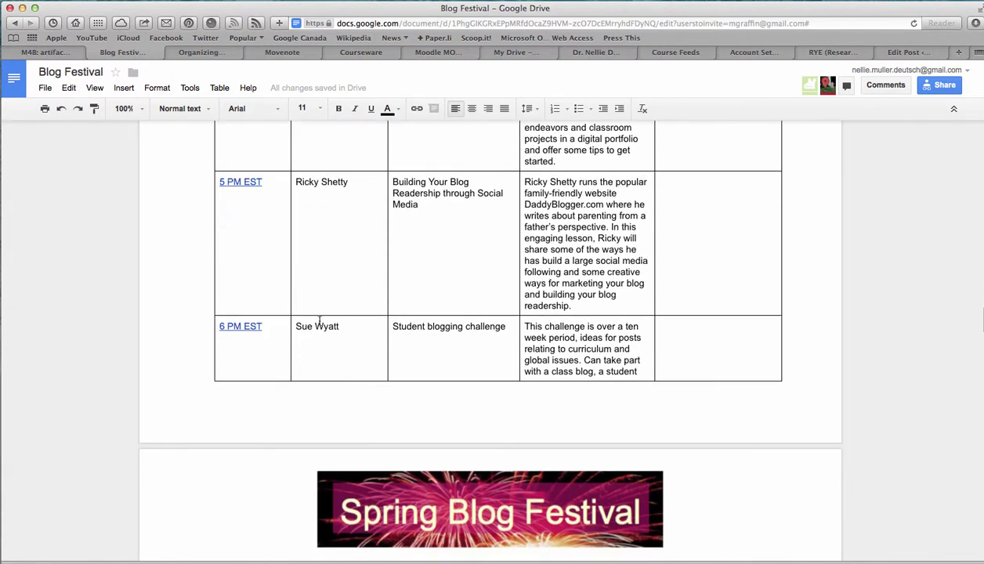
View the start of the March 15 schedule and check the webinar link on the 10 AM EST Blogging to Connect presentation.
{"action": "scroll", "coordinate": [320, 322], "scroll_direction": "down", "scroll_amount": 10}
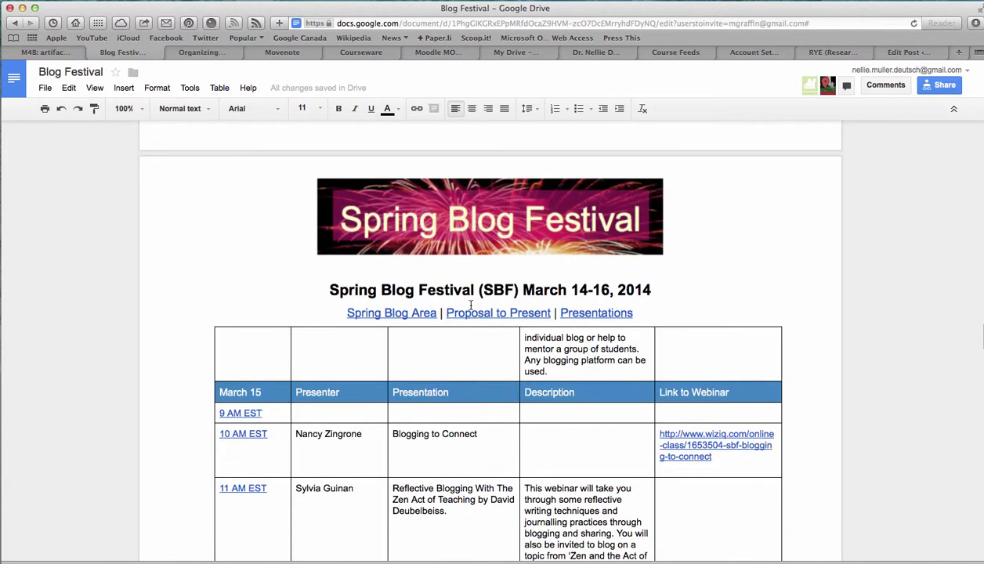
{"action": "scroll", "coordinate": [338, 390], "scroll_direction": "down", "scroll_amount": 3}
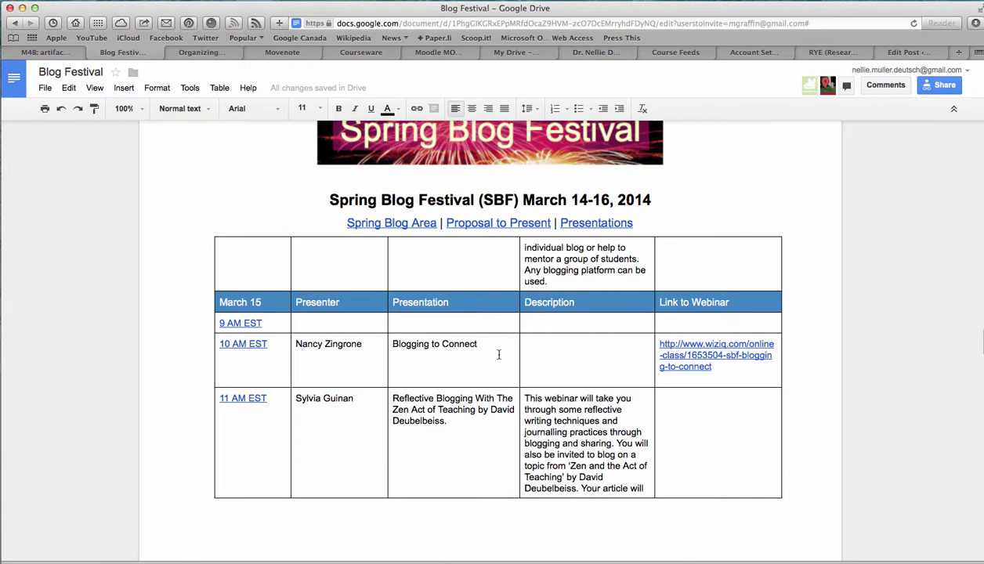
{"action": "scroll", "coordinate": [657, 347], "scroll_direction": "down", "scroll_amount": 1}
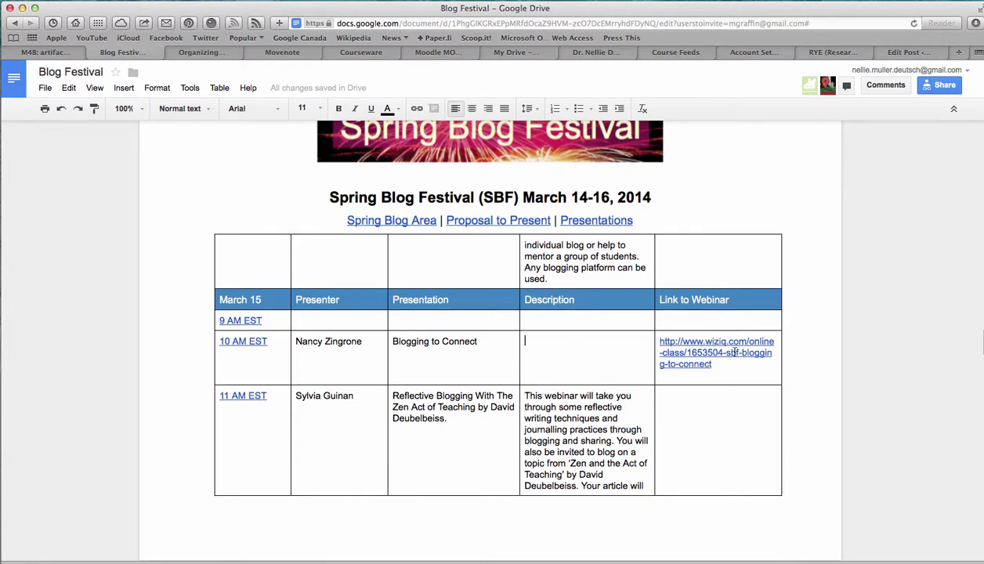
{"action": "left_click", "coordinate": [733, 352]}
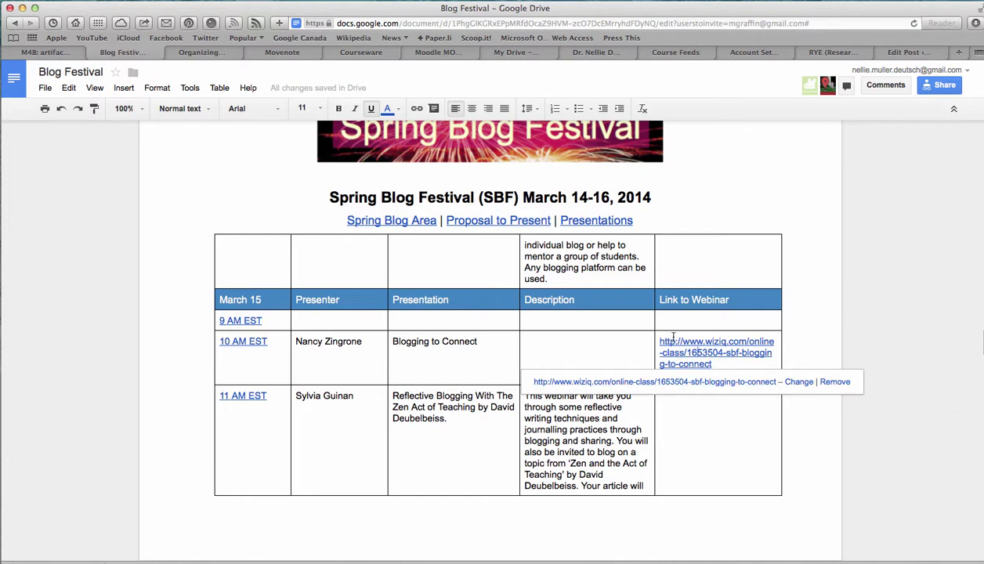
{"action": "left_click", "coordinate": [727, 364]}
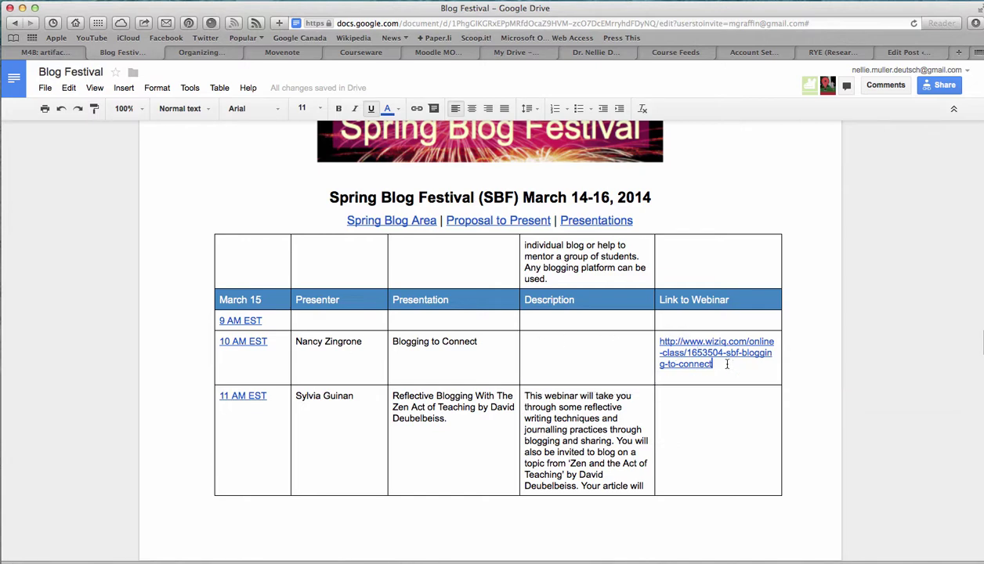
Examine the remaining March 15 presentations and the March 16 schedule through its 12 PM EST slot.
{"action": "scroll", "coordinate": [614, 348], "scroll_direction": "down", "scroll_amount": 10}
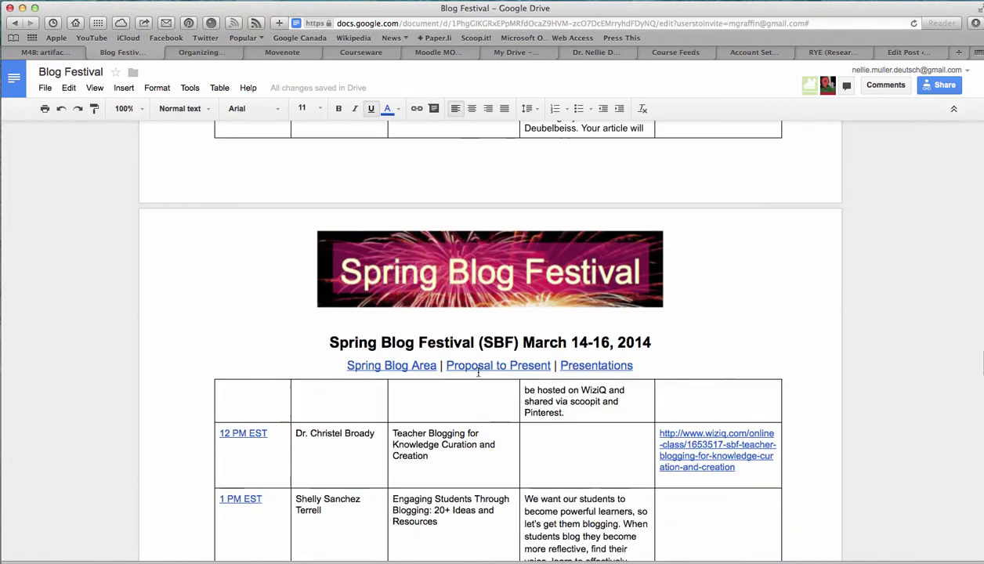
{"action": "scroll", "coordinate": [531, 335], "scroll_direction": "down", "scroll_amount": 10}
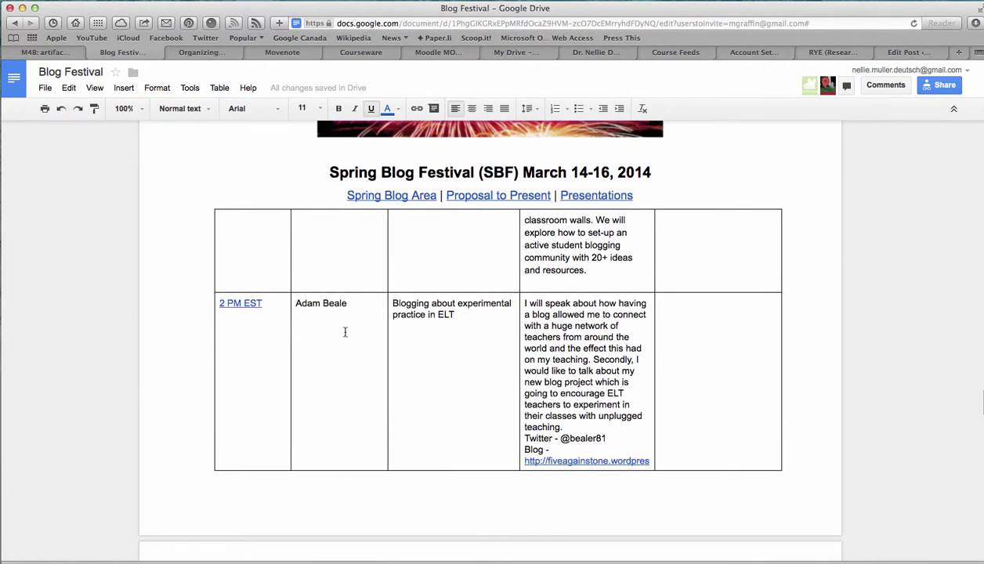
{"action": "scroll", "coordinate": [700, 360], "scroll_direction": "down", "scroll_amount": 10}
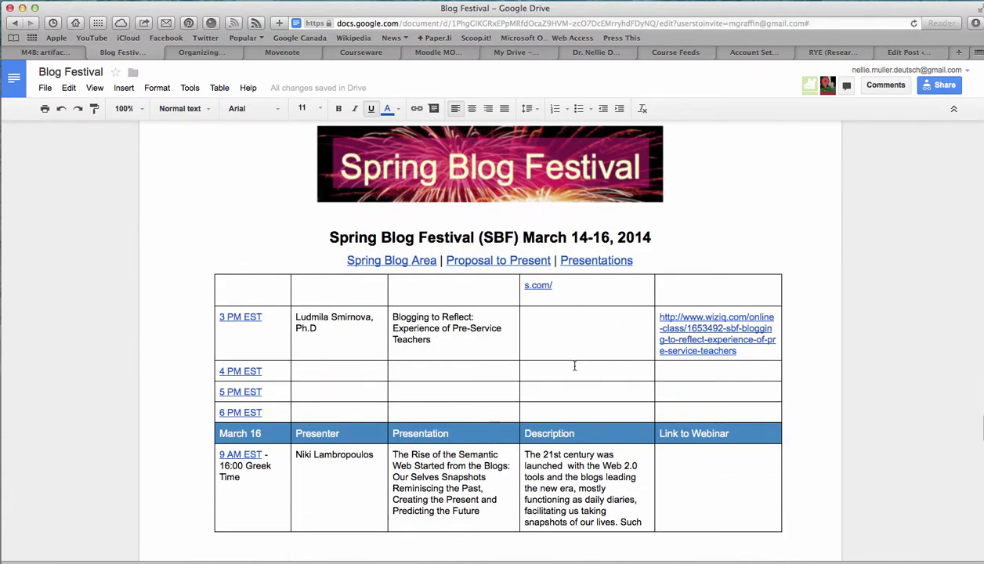
{"action": "scroll", "coordinate": [576, 317], "scroll_direction": "down", "scroll_amount": 5}
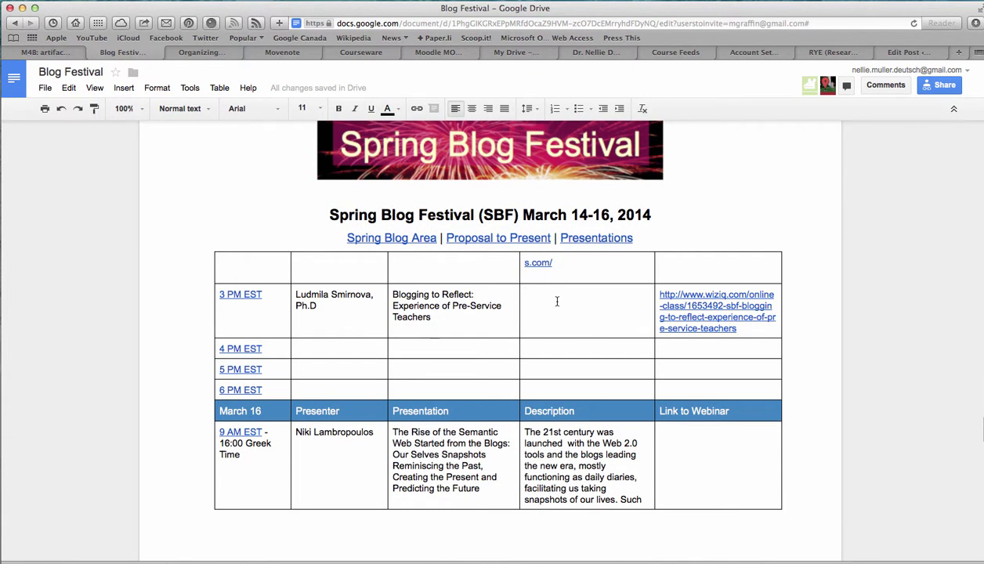
{"action": "scroll", "coordinate": [459, 333], "scroll_direction": "down", "scroll_amount": 14}
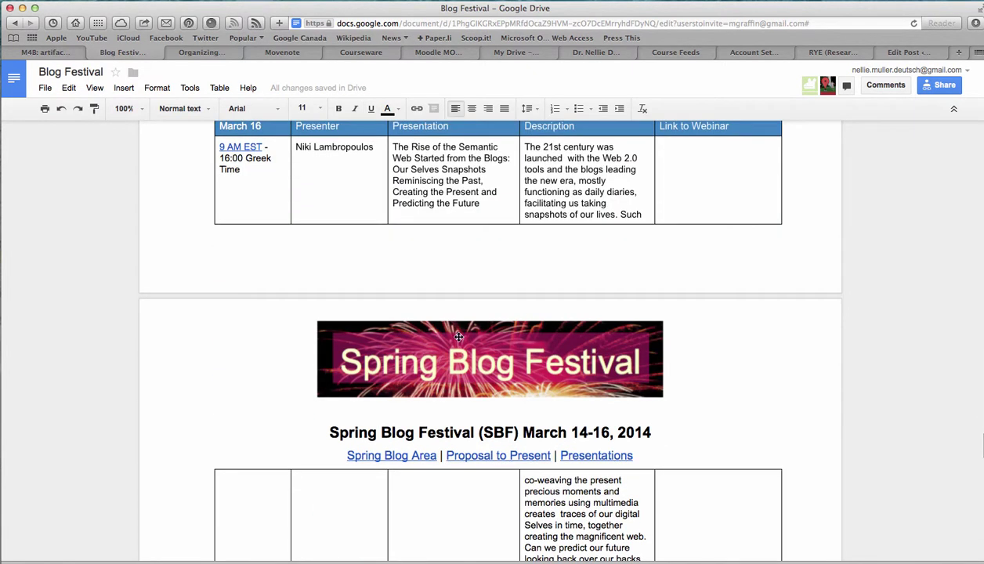
{"action": "scroll", "coordinate": [459, 337], "scroll_direction": "down", "scroll_amount": 12}
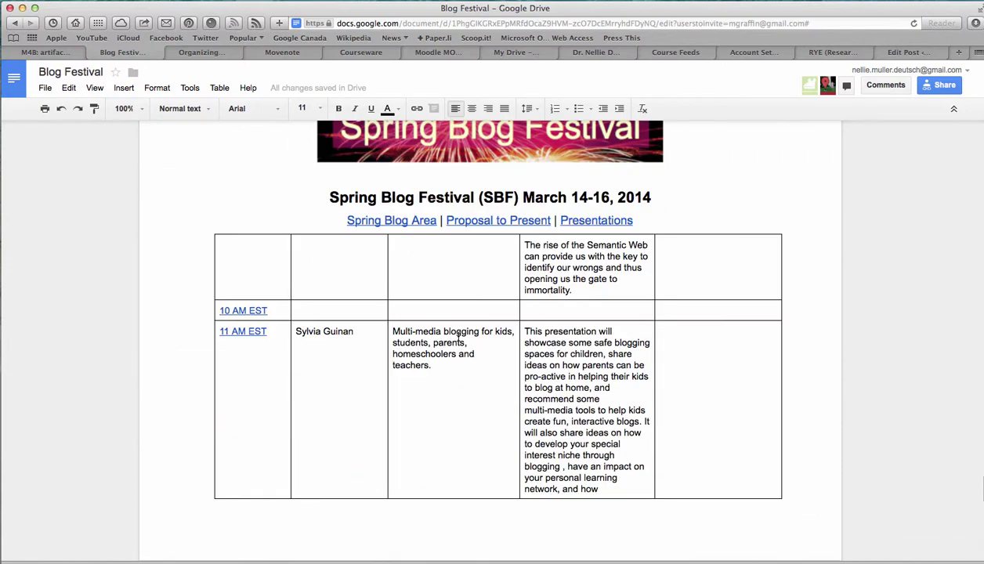
{"action": "scroll", "coordinate": [459, 337], "scroll_direction": "down", "scroll_amount": 12}
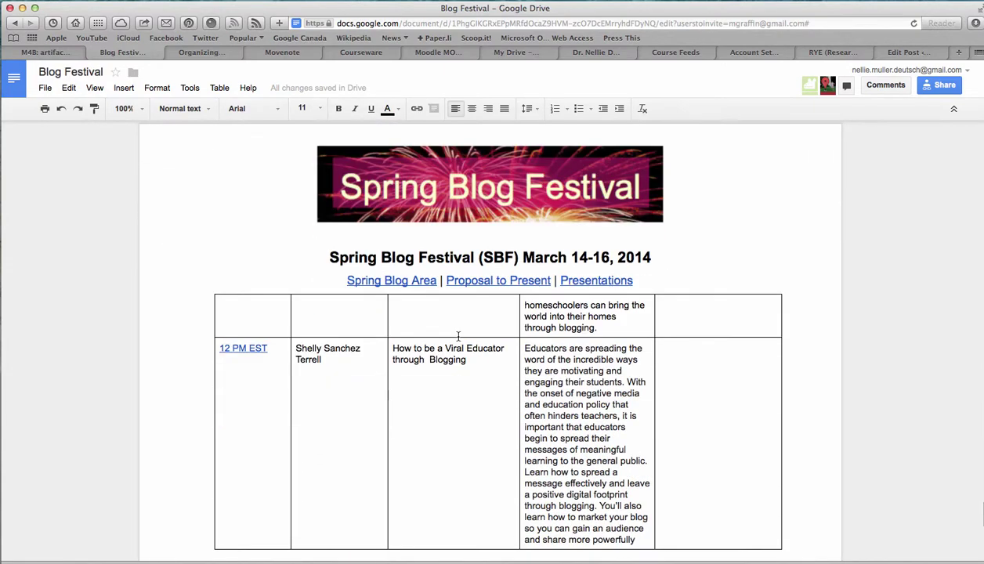
{"action": "scroll", "coordinate": [566, 330], "scroll_direction": "up", "scroll_amount": 15}
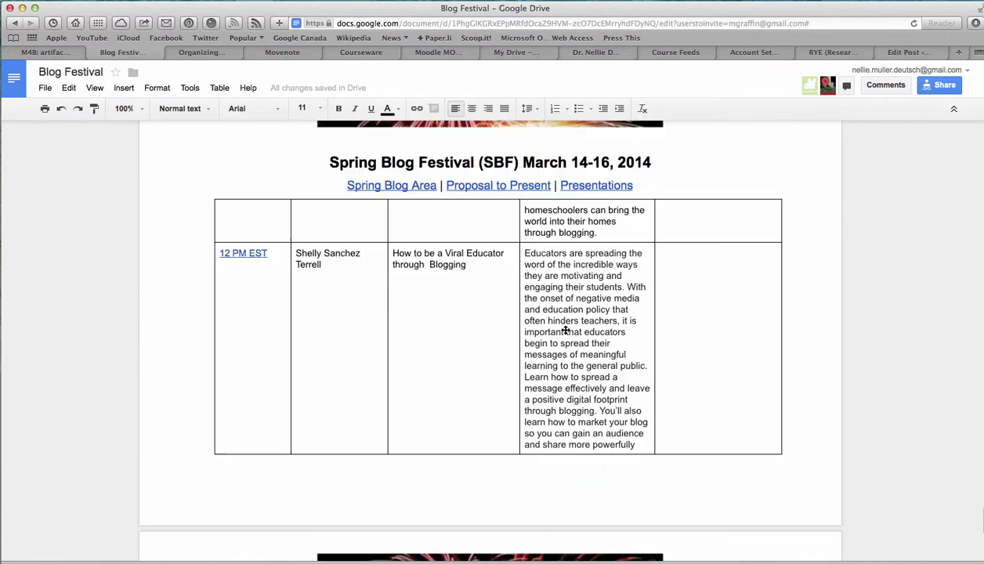
{"action": "scroll", "coordinate": [585, 347], "scroll_direction": "down", "scroll_amount": 5}
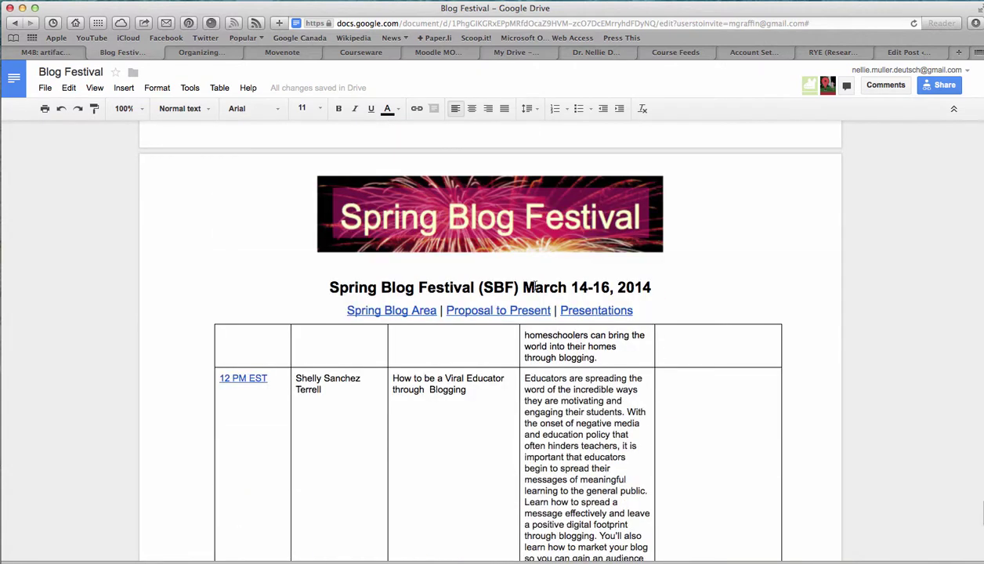
Open the WizIQ course page through the Spring Blog Area link under the Spring Blog Festival heading.
{"action": "left_click", "coordinate": [531, 283]}
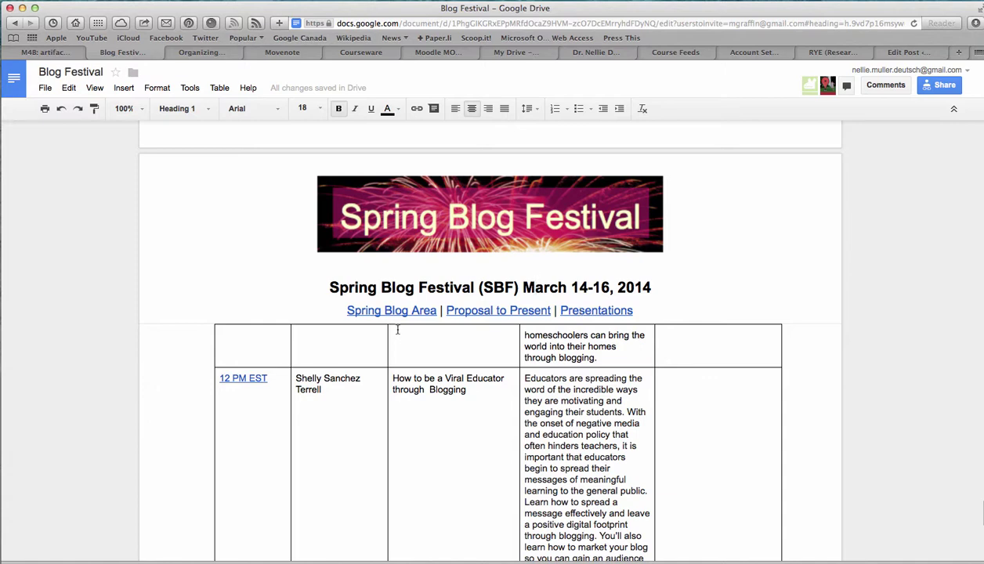
{"action": "left_click", "coordinate": [416, 313]}
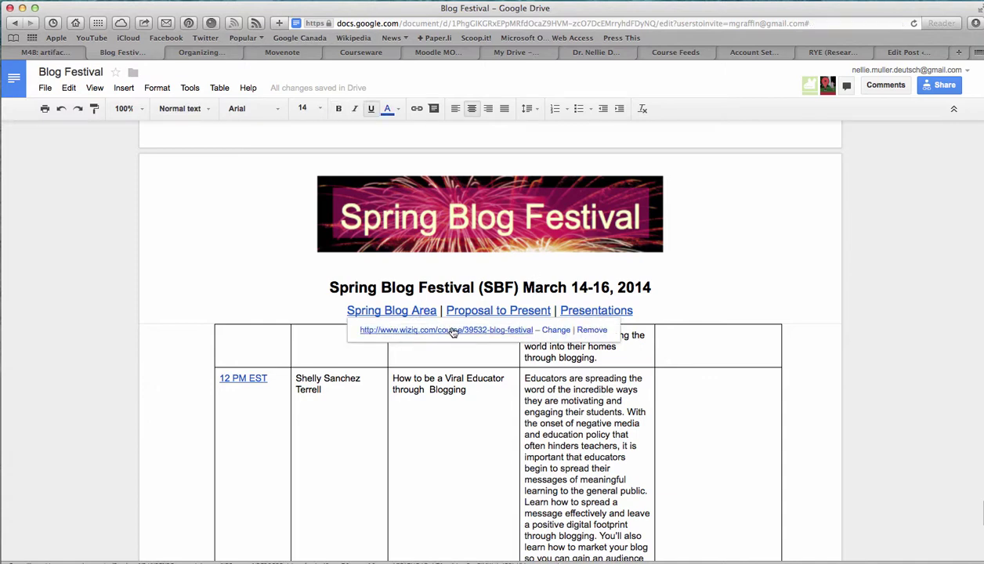
{"action": "left_click", "coordinate": [486, 330]}
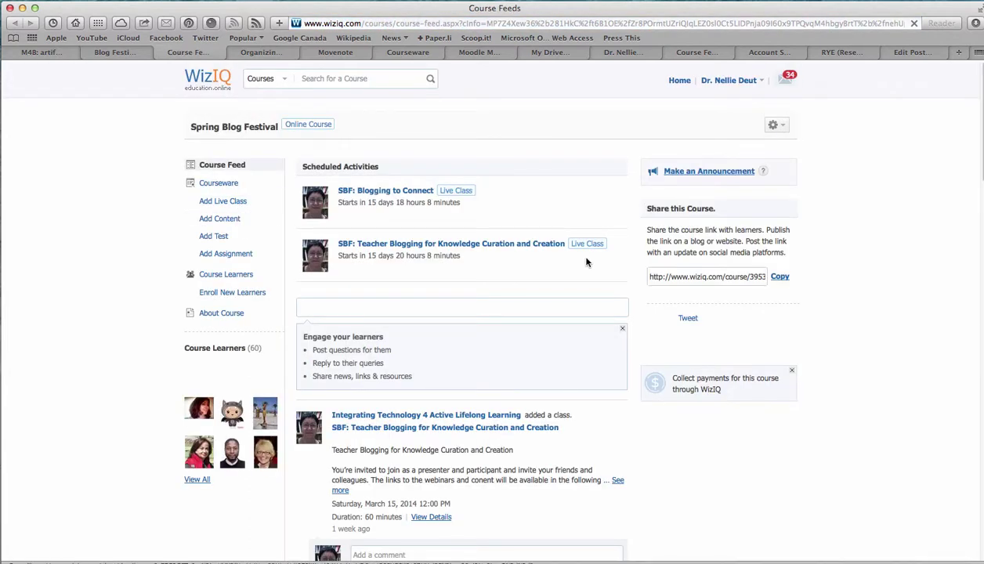
Select and copy the link for sharing the Spring Blog Festival course with learners.
{"action": "left_click", "coordinate": [702, 274]}
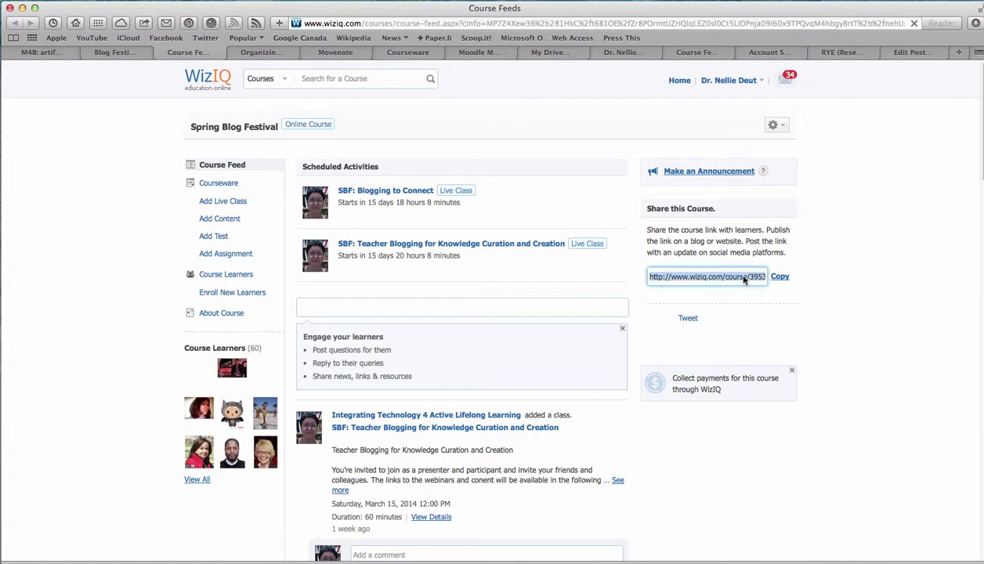
{"action": "right_click", "coordinate": [732, 276]}
{"action": "left_click", "coordinate": [764, 325]}
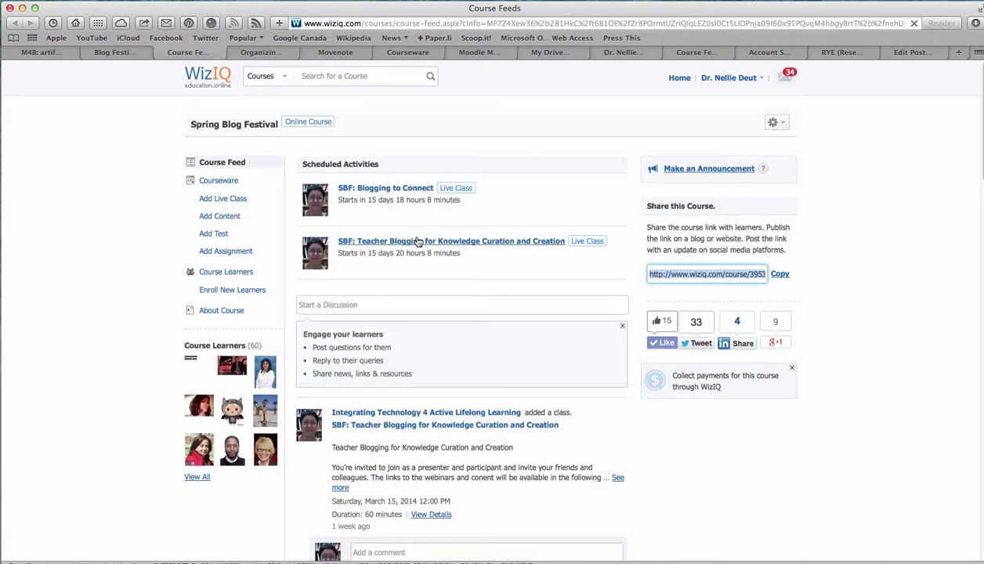
Look over the scheduled live classes and recent class posts in the Spring Blog Festival course feed.
{"action": "scroll", "coordinate": [443, 246], "scroll_direction": "down", "scroll_amount": 2}
{"action": "scroll", "coordinate": [443, 247], "scroll_direction": "down", "scroll_amount": 3}
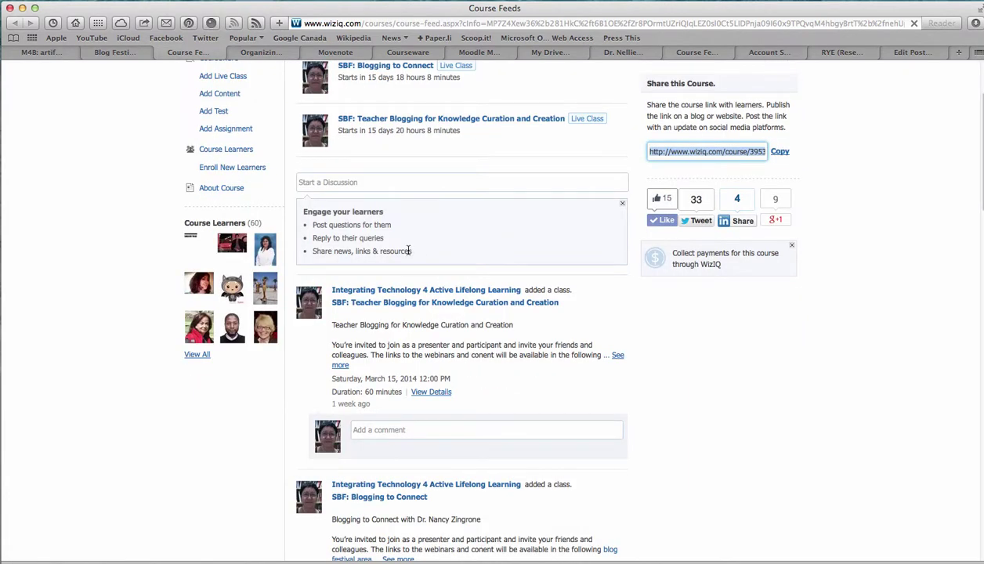
{"action": "scroll", "coordinate": [443, 246], "scroll_direction": "up", "scroll_amount": 5}
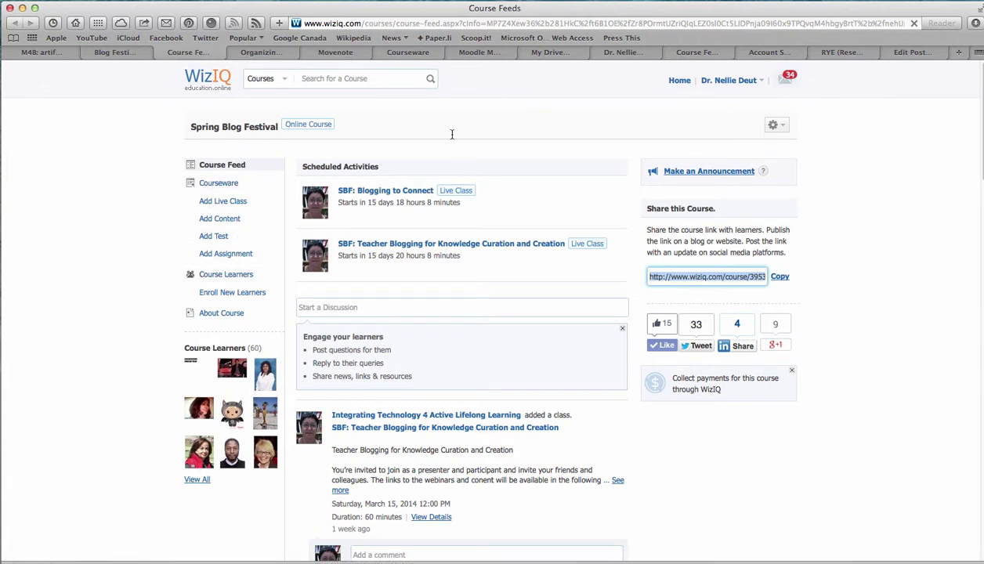
Open the WizIQ Manage Teachers page and look over the teachers listed in the account with their permissions.
{"action": "left_click", "coordinate": [681, 85]}
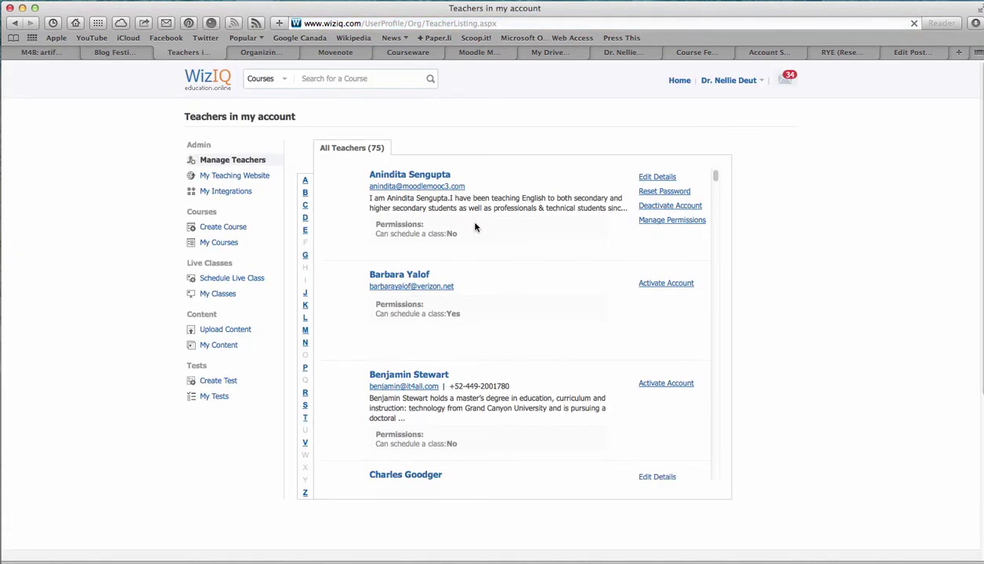
{"action": "scroll", "coordinate": [473, 235], "scroll_direction": "down", "scroll_amount": 3}
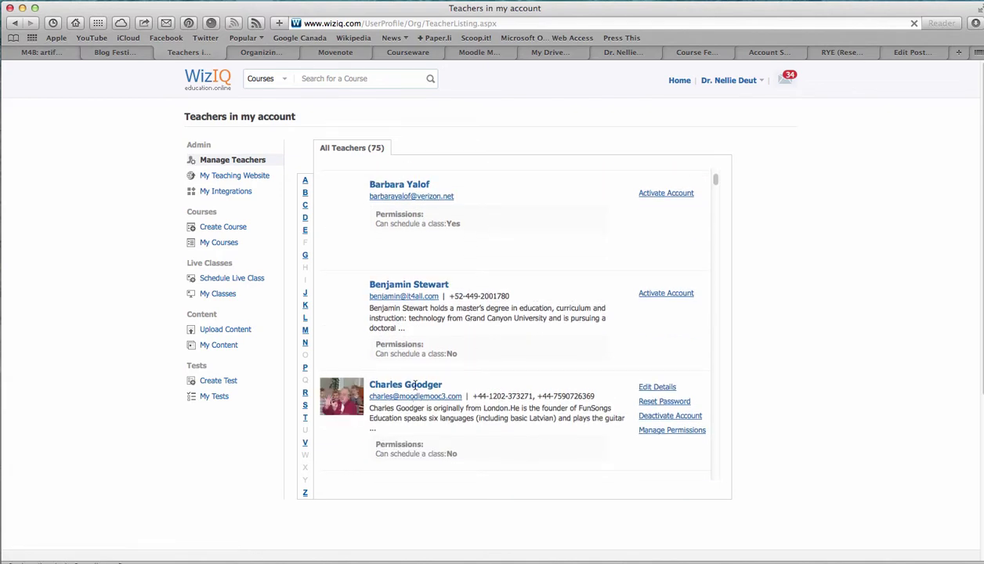
{"action": "scroll", "coordinate": [439, 372], "scroll_direction": "down", "scroll_amount": 2}
{"action": "scroll", "coordinate": [406, 370], "scroll_direction": "down", "scroll_amount": 8}
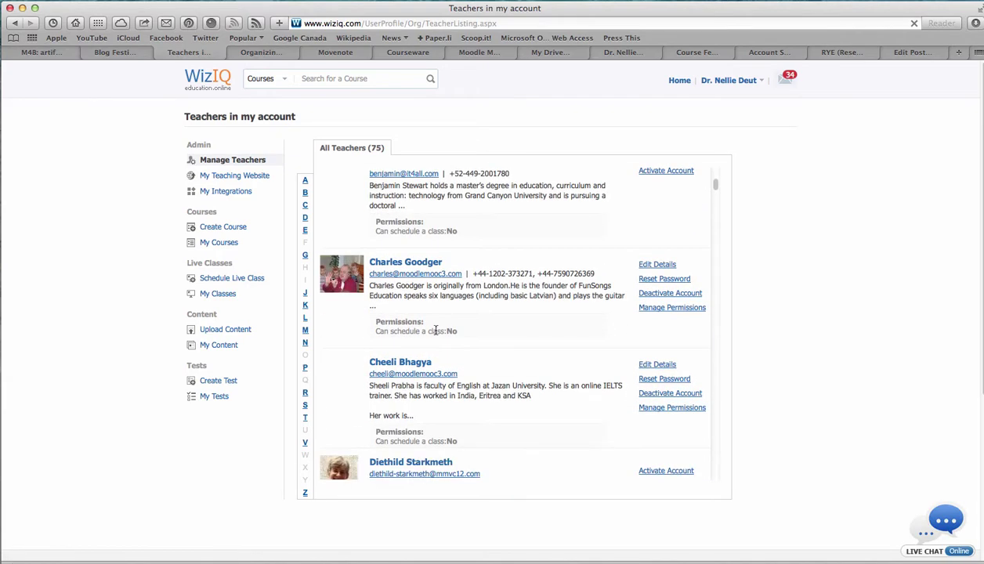
{"action": "scroll", "coordinate": [493, 301], "scroll_direction": "down", "scroll_amount": 9}
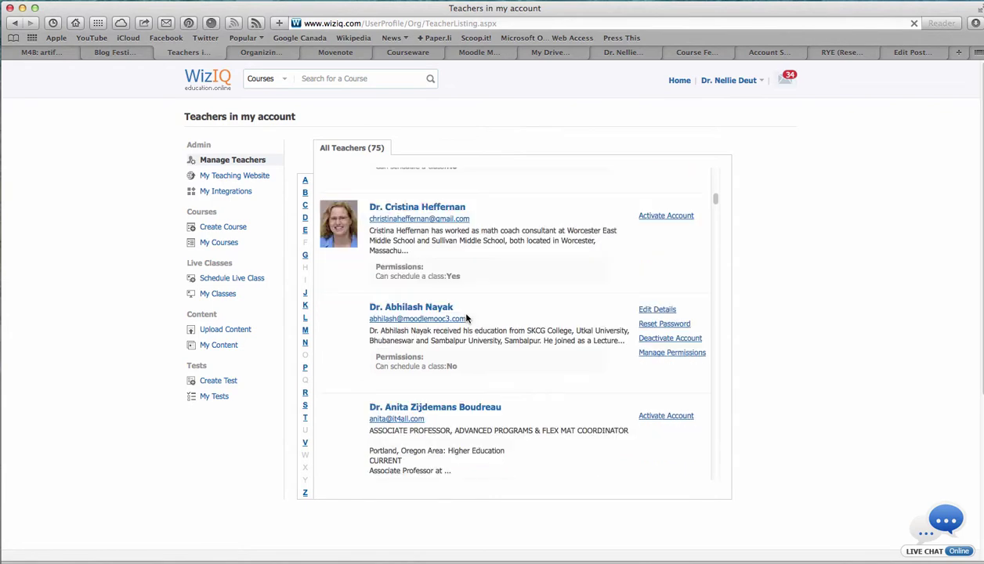
{"action": "scroll", "coordinate": [387, 250], "scroll_direction": "up", "scroll_amount": 15}
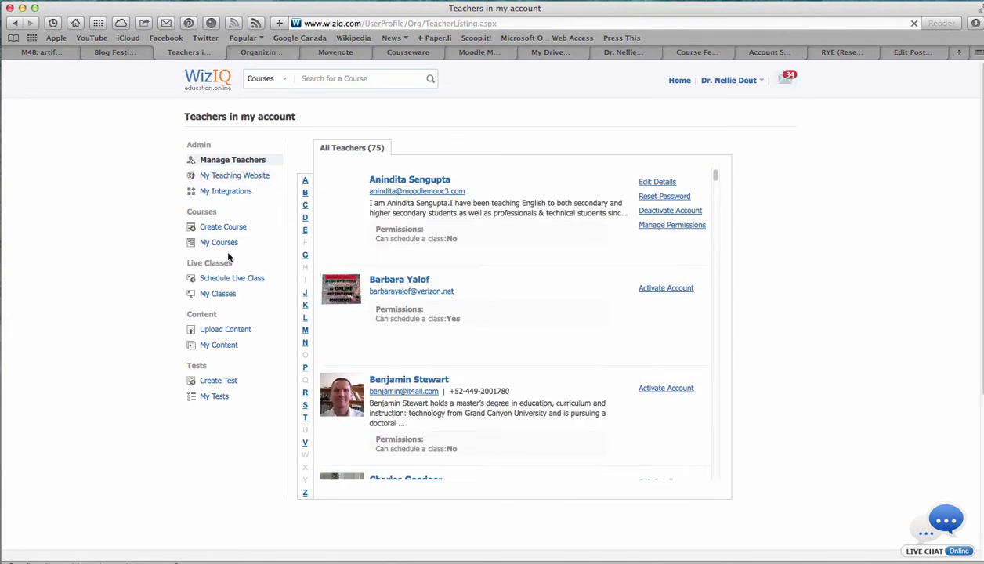
Open the form for scheduling a live class and check its class presenter choices.
{"action": "left_click", "coordinate": [253, 279]}
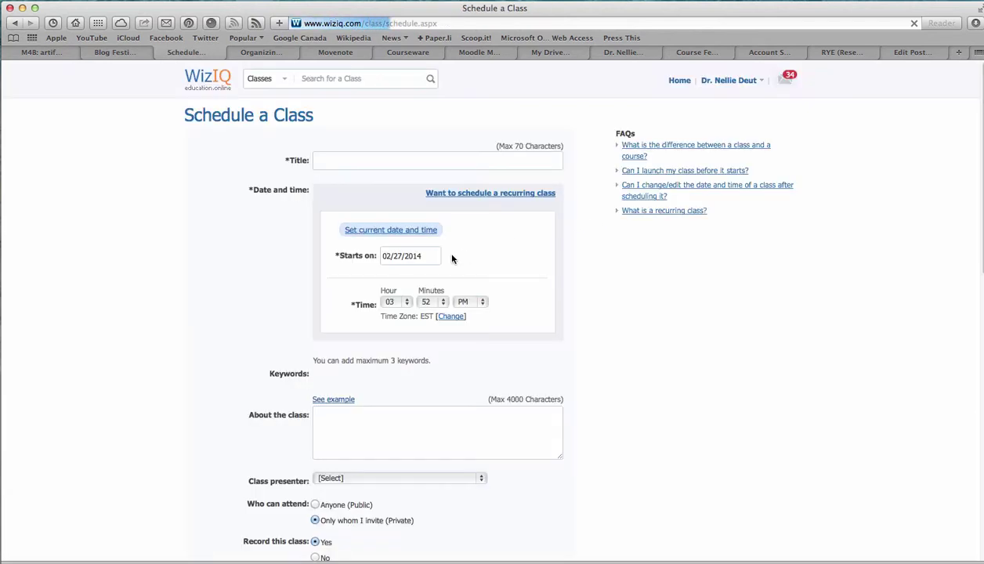
{"action": "scroll", "coordinate": [340, 378], "scroll_direction": "down", "scroll_amount": 3}
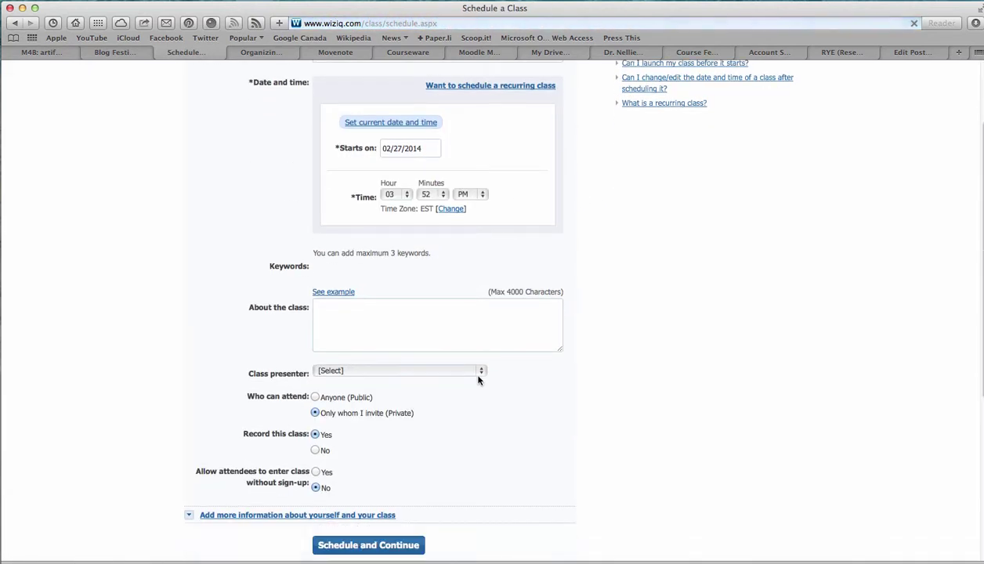
{"action": "left_click", "coordinate": [480, 371]}
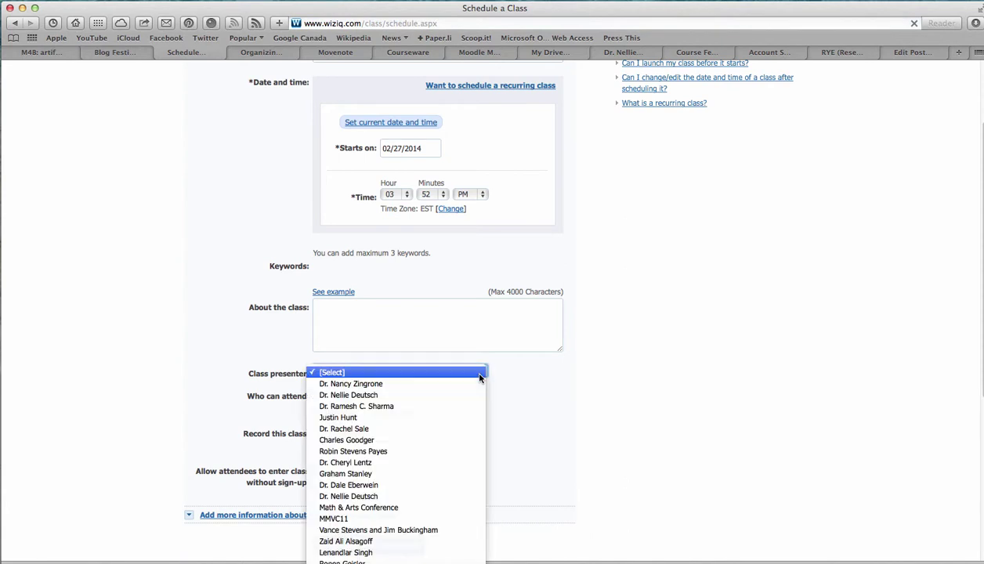
{"action": "left_click", "coordinate": [576, 409]}
Go through the form's title, date and time, keywords and class description fields.
{"action": "left_click", "coordinate": [364, 323]}
{"action": "scroll", "coordinate": [351, 267], "scroll_direction": "up", "scroll_amount": 2}
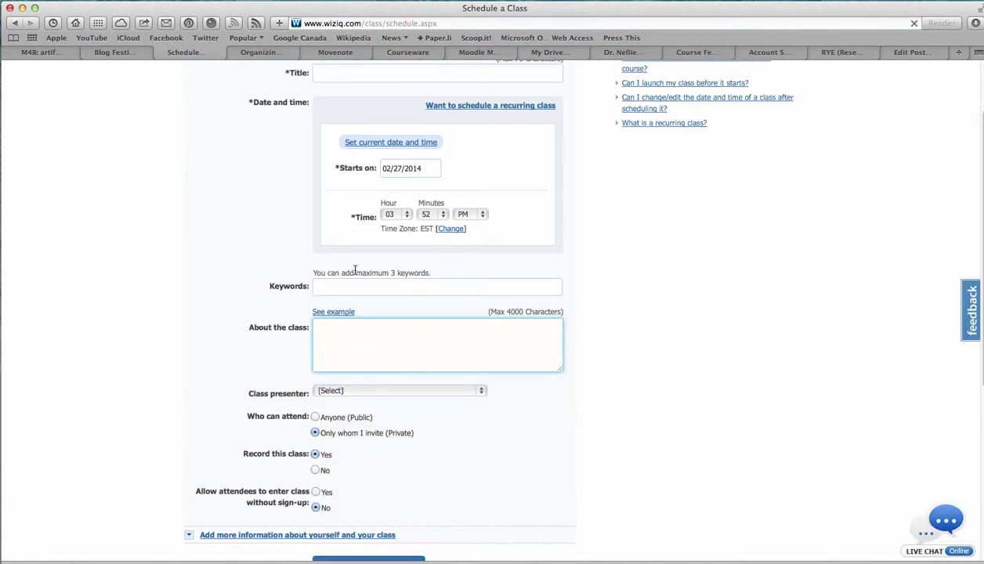
{"action": "left_click", "coordinate": [331, 94]}
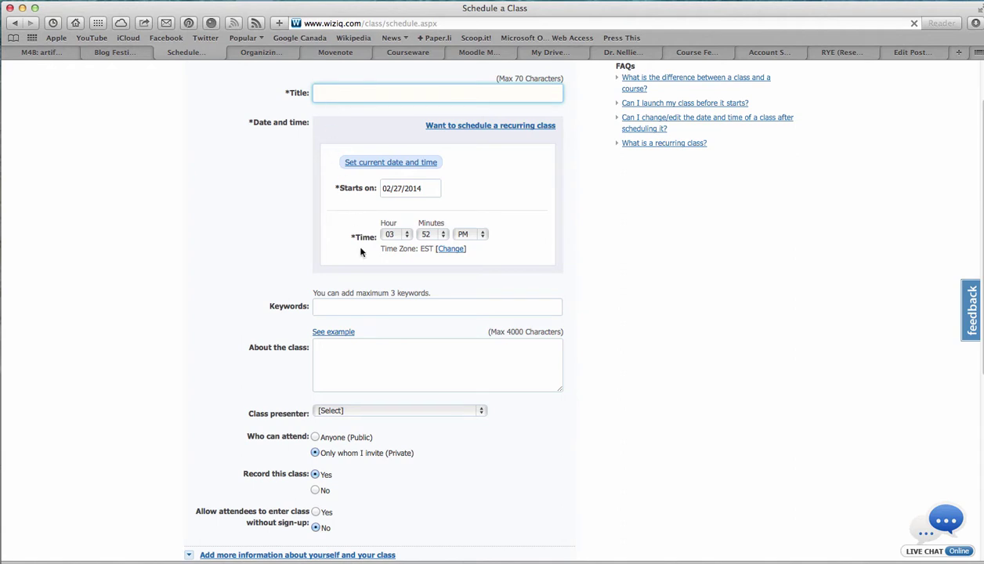
{"action": "scroll", "coordinate": [385, 306], "scroll_direction": "down", "scroll_amount": 1}
{"action": "left_click", "coordinate": [344, 287]}
{"action": "scroll", "coordinate": [369, 306], "scroll_direction": "down", "scroll_amount": 6}
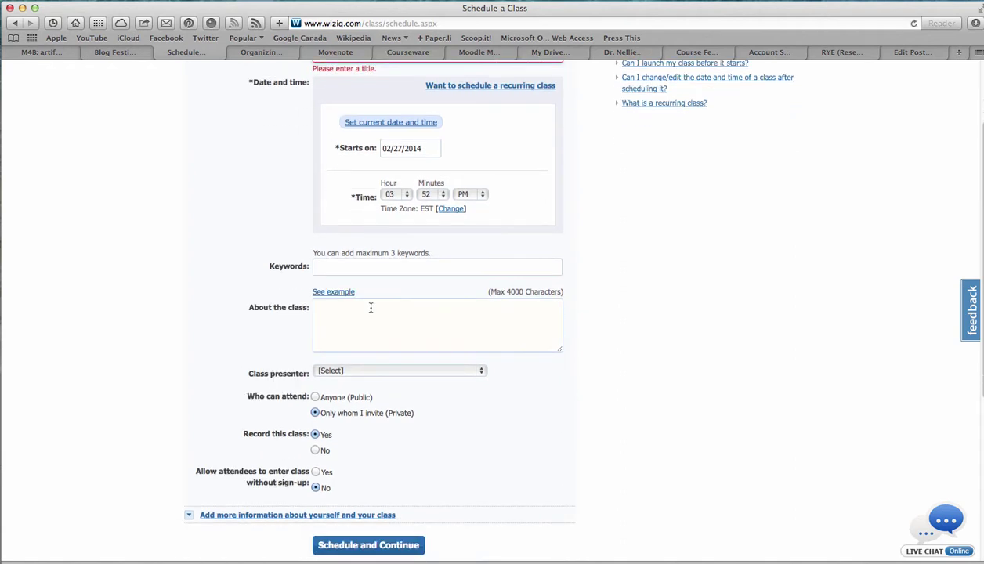
Browse the names available as class presenter without choosing one.
{"action": "left_click", "coordinate": [481, 276]}
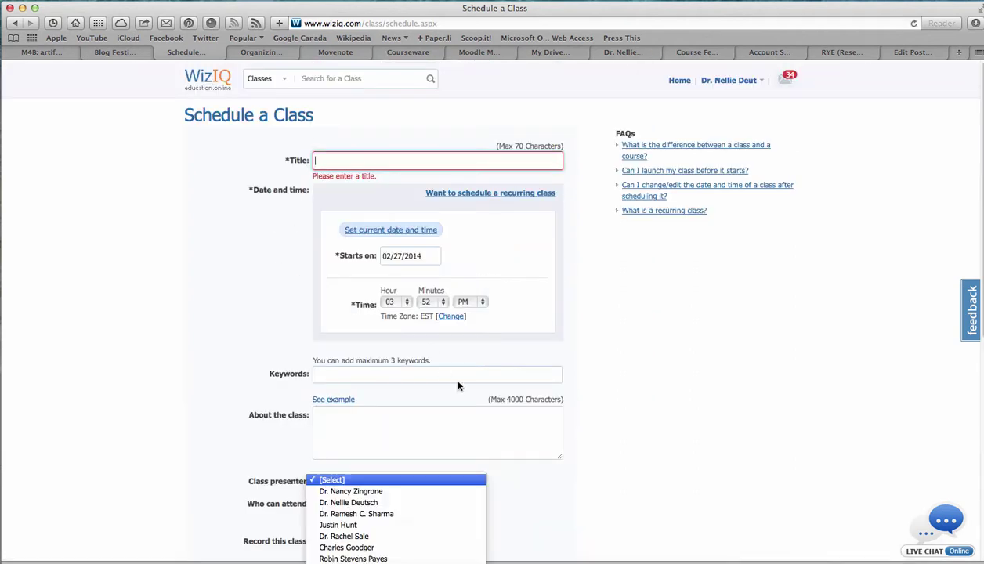
{"action": "left_click", "coordinate": [488, 217]}
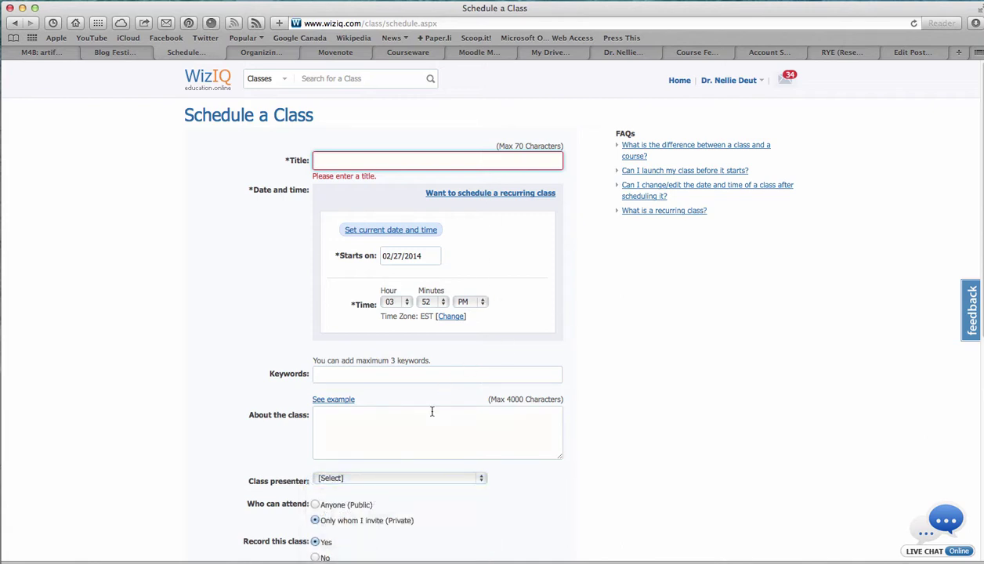
{"action": "scroll", "coordinate": [482, 439], "scroll_direction": "down", "scroll_amount": 3}
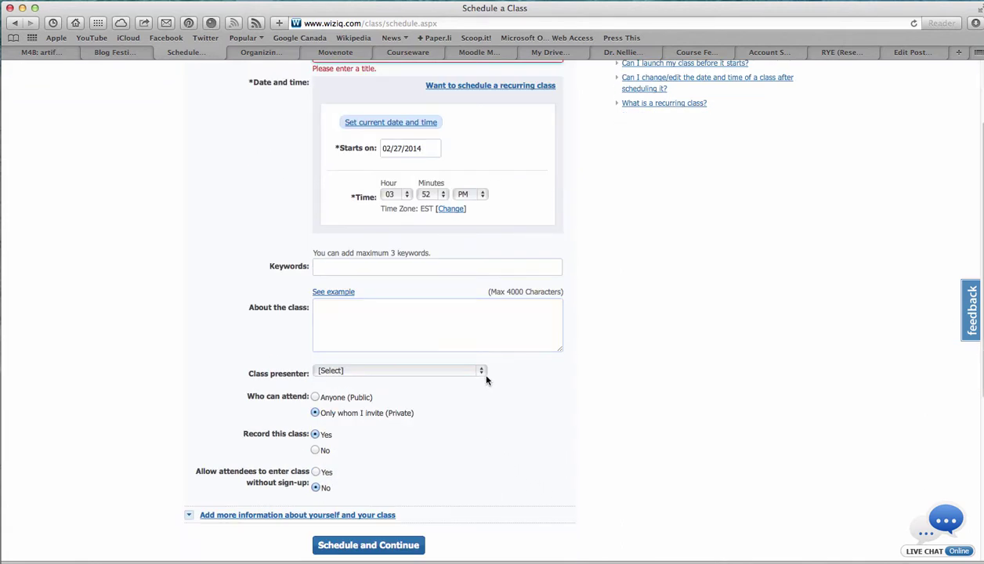
{"action": "left_click", "coordinate": [483, 371]}
{"action": "left_click", "coordinate": [471, 382]}
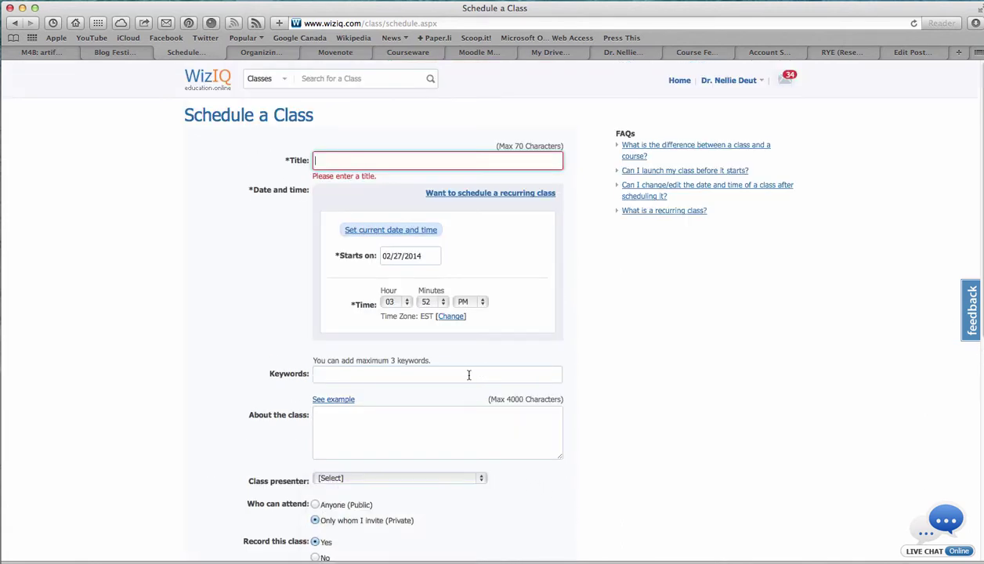
{"action": "scroll", "coordinate": [459, 430], "scroll_direction": "down", "scroll_amount": 1}
{"action": "left_click", "coordinate": [483, 474]}
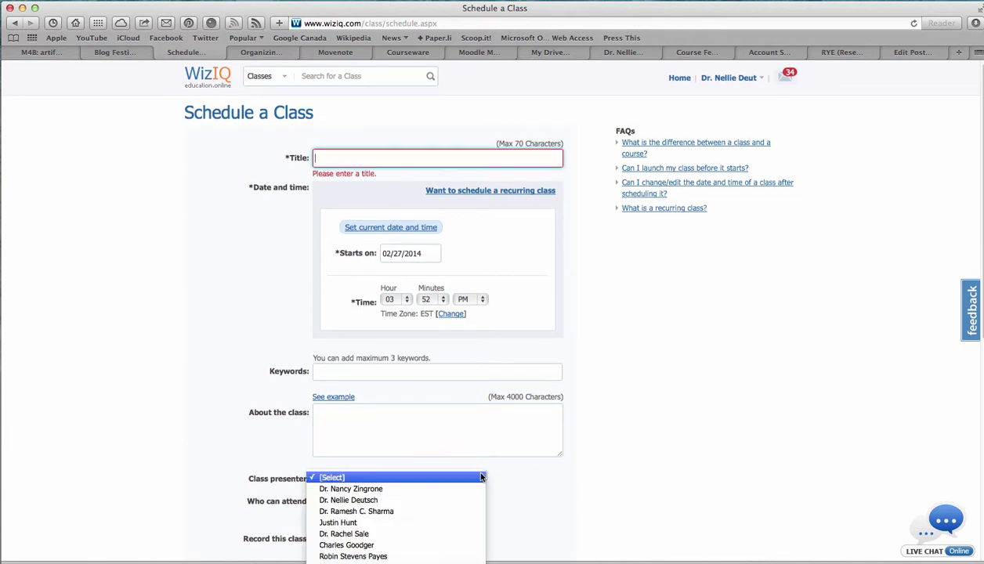
{"action": "scroll", "coordinate": [434, 553], "scroll_direction": "down", "scroll_amount": 10}
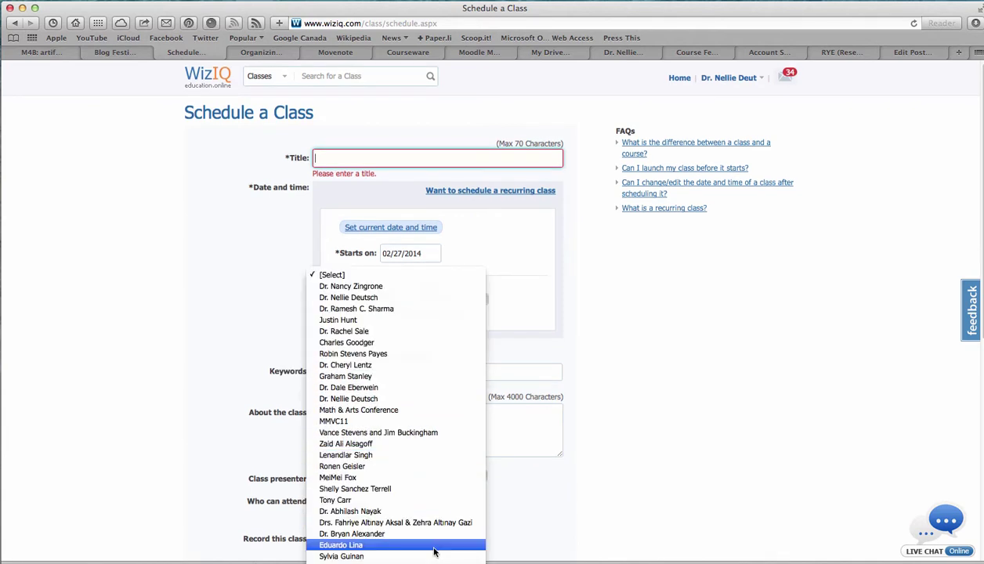
{"action": "scroll", "coordinate": [434, 553], "scroll_direction": "down", "scroll_amount": 3}
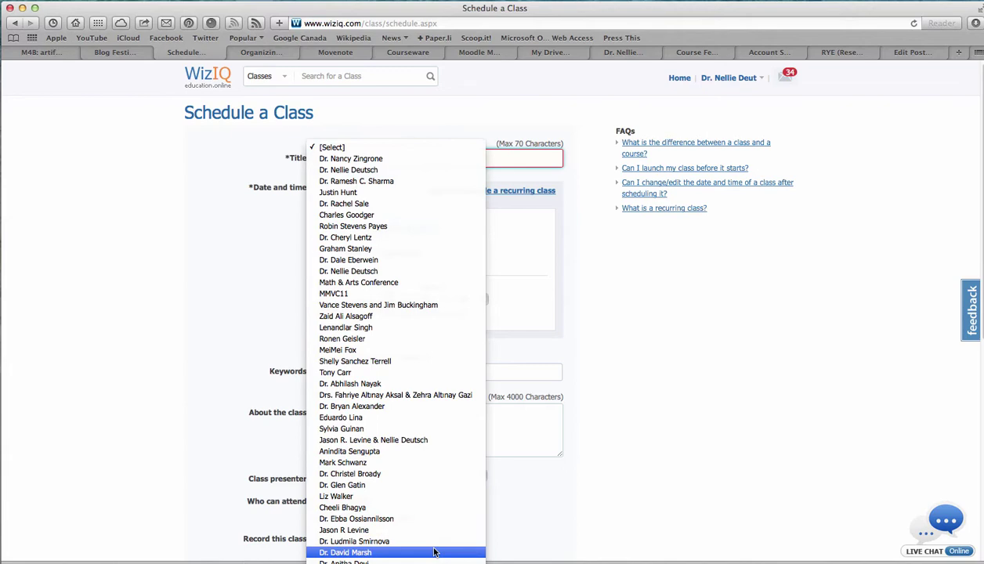
{"action": "left_click", "coordinate": [583, 513]}
Try to schedule the class with the title left blank, and return to the list of teachers.
{"action": "scroll", "coordinate": [365, 526], "scroll_direction": "down", "scroll_amount": 3}
{"action": "scroll", "coordinate": [365, 526], "scroll_direction": "down", "scroll_amount": 7}
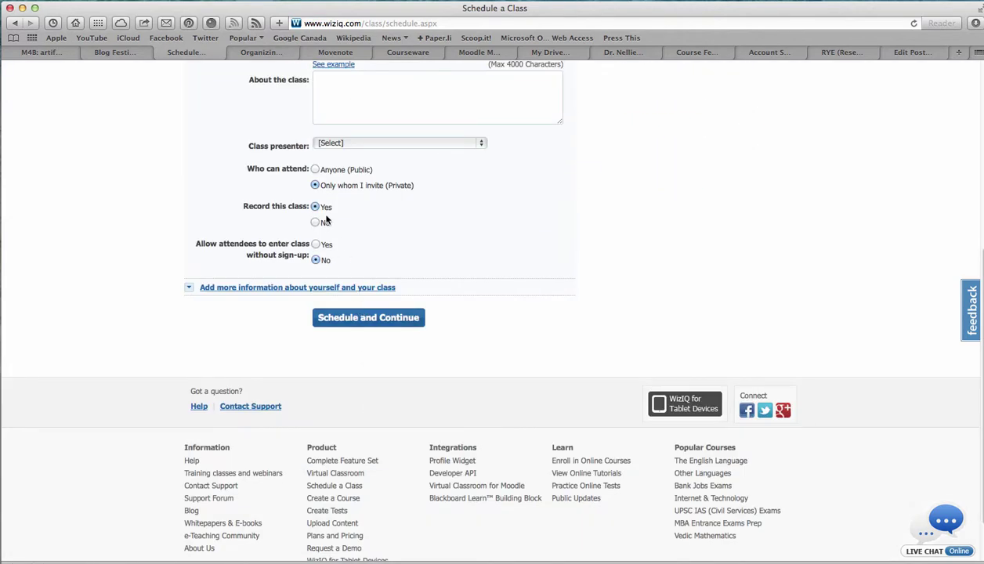
{"action": "left_click", "coordinate": [392, 317]}
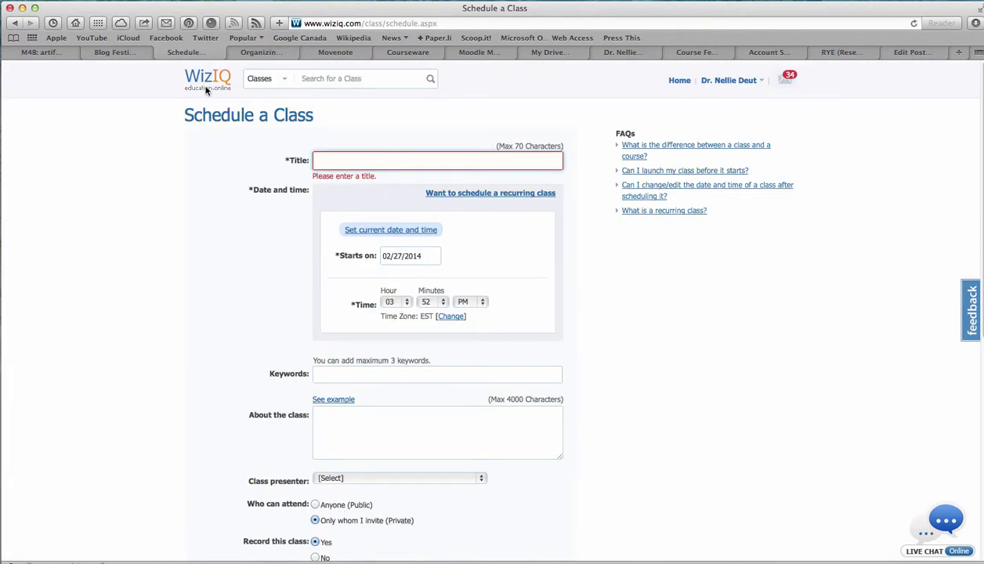
{"action": "left_click", "coordinate": [15, 22]}
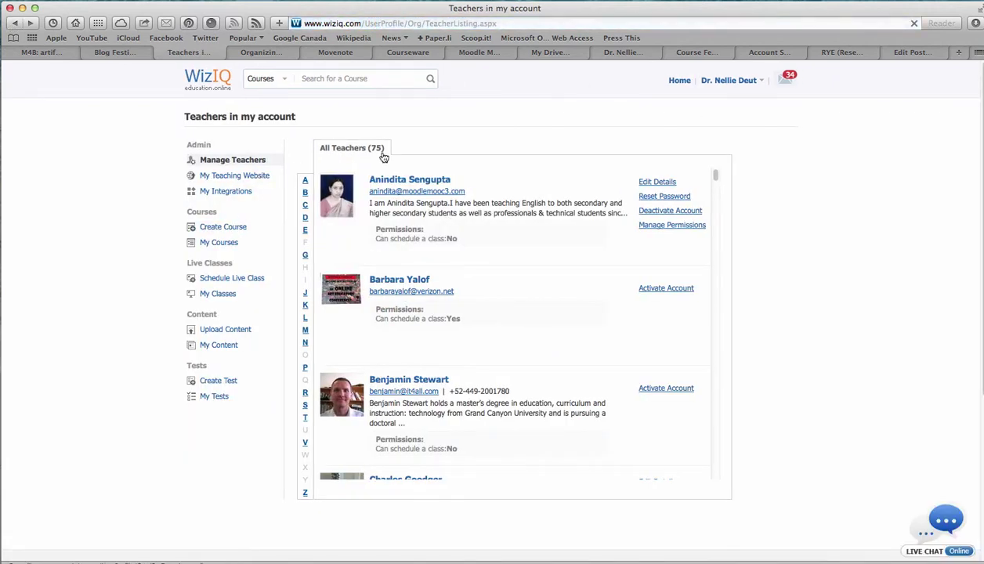
Open the Spring Blog Festival course from the WizIQ home page and show its About Course information.
{"action": "left_click", "coordinate": [685, 83]}
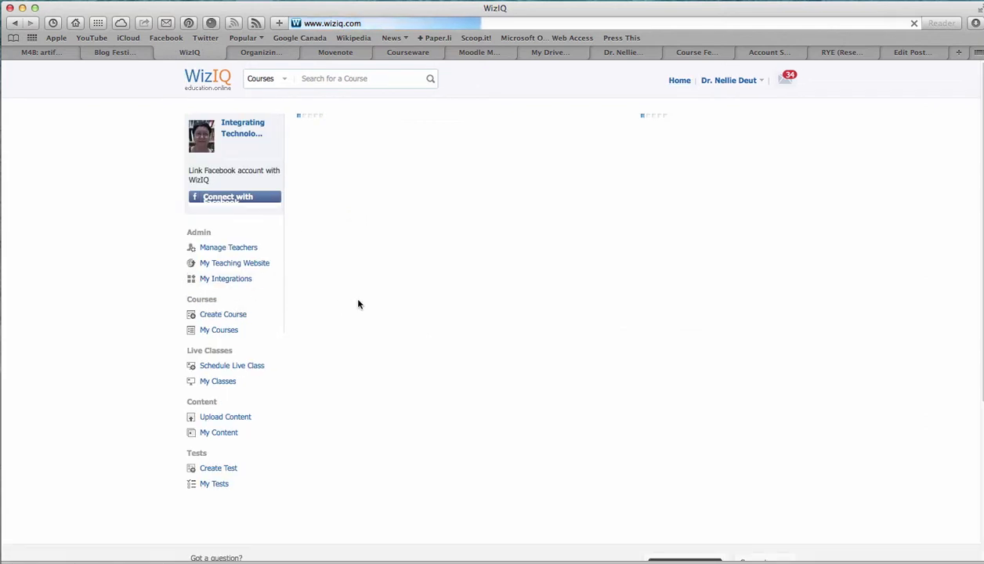
{"action": "scroll", "coordinate": [790, 349], "scroll_direction": "down", "scroll_amount": 1}
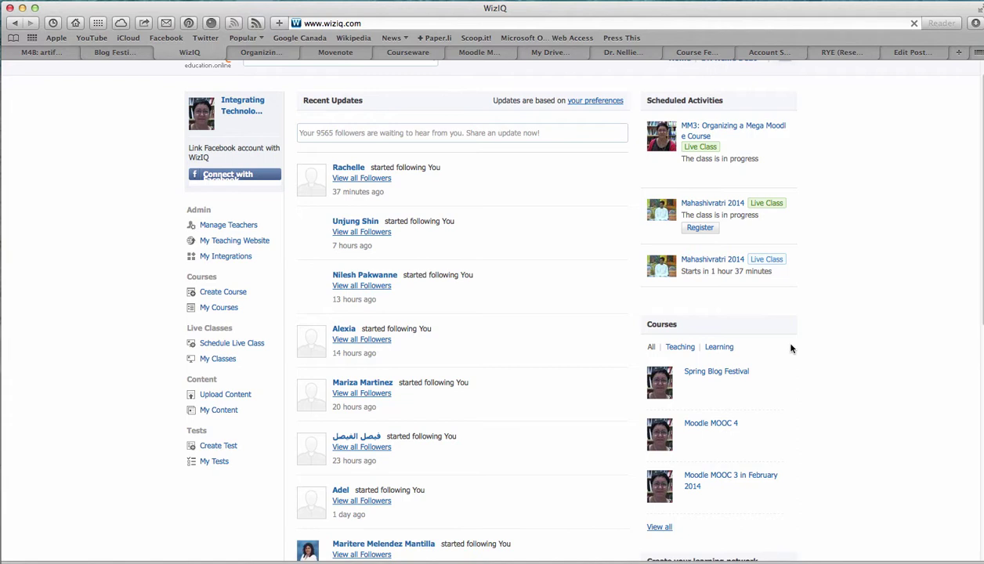
{"action": "left_click", "coordinate": [703, 373]}
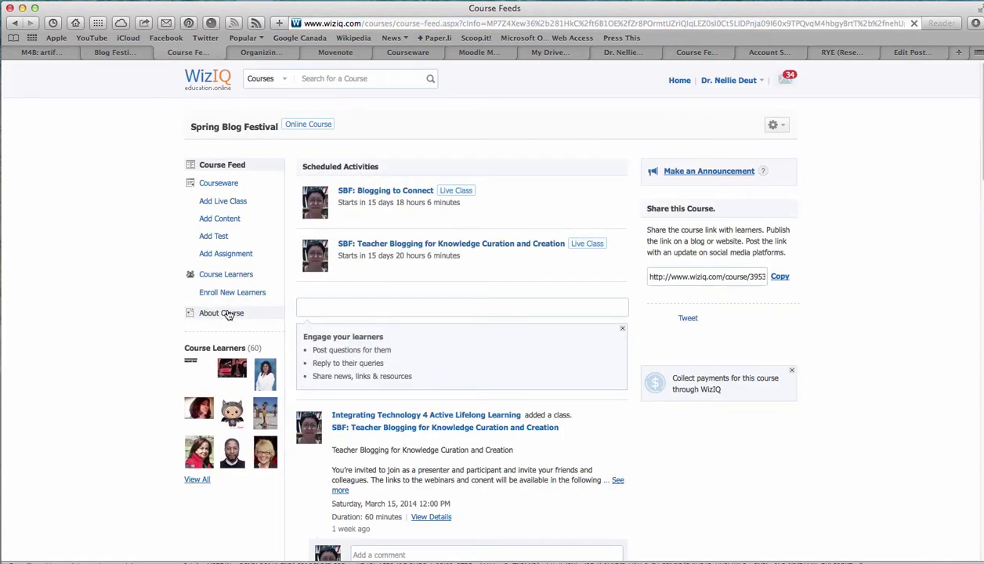
{"action": "left_click", "coordinate": [229, 314]}
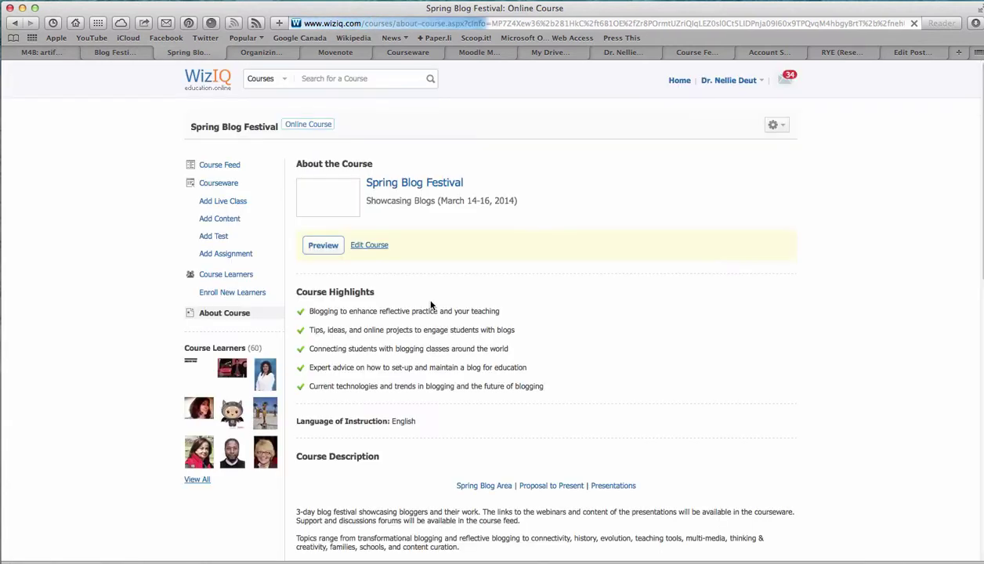
Examine the course highlights, description links, instructor section and course learners on the Spring Blog Festival page.
{"action": "scroll", "coordinate": [452, 280], "scroll_direction": "down", "scroll_amount": 1}
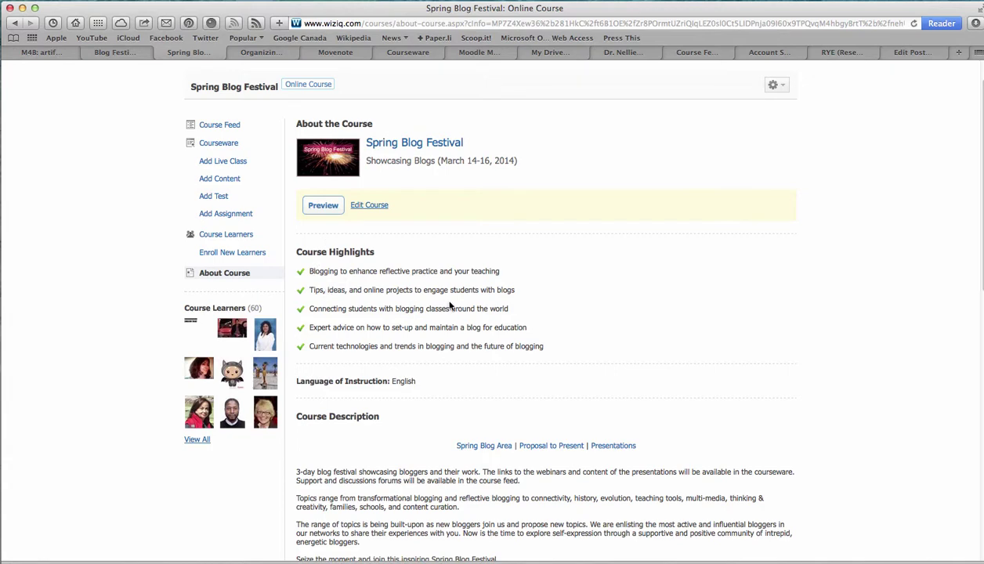
{"action": "scroll", "coordinate": [451, 353], "scroll_direction": "down", "scroll_amount": 5}
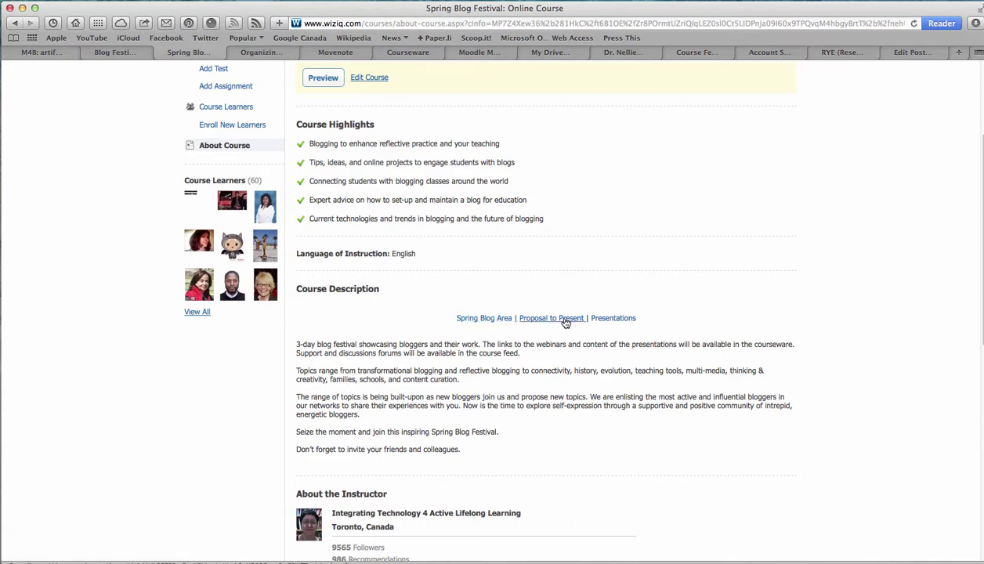
{"action": "scroll", "coordinate": [619, 322], "scroll_direction": "down", "scroll_amount": 5}
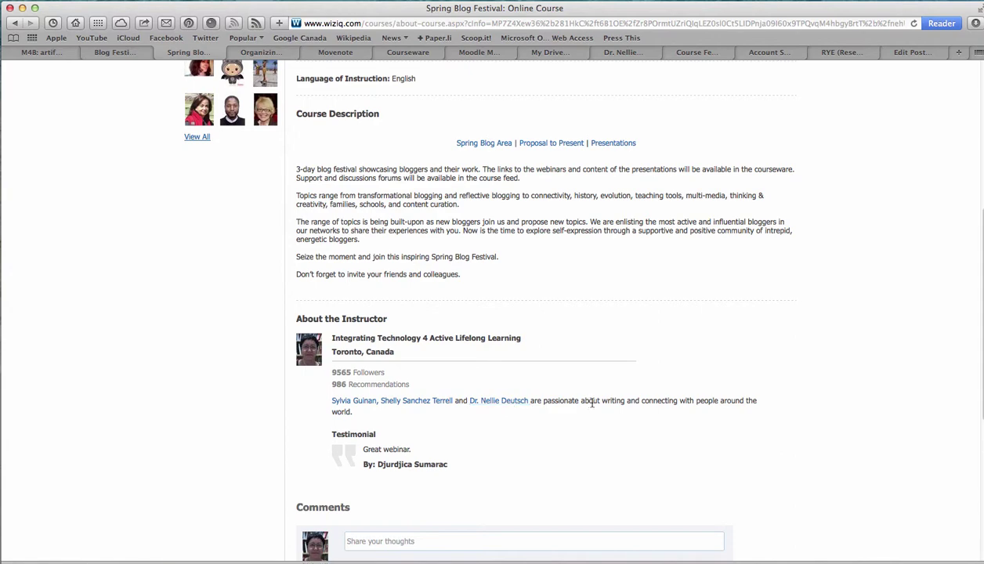
{"action": "scroll", "coordinate": [432, 407], "scroll_direction": "down", "scroll_amount": 3}
{"action": "scroll", "coordinate": [432, 406], "scroll_direction": "up", "scroll_amount": 8}
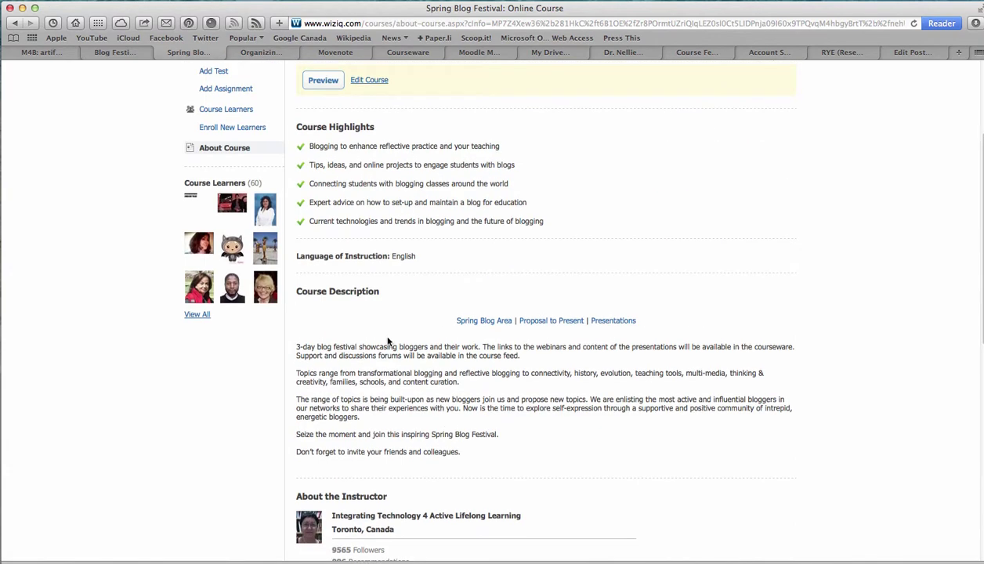
{"action": "scroll", "coordinate": [387, 341], "scroll_direction": "up", "scroll_amount": 3}
{"action": "mouse_move", "coordinate": [232, 320]}
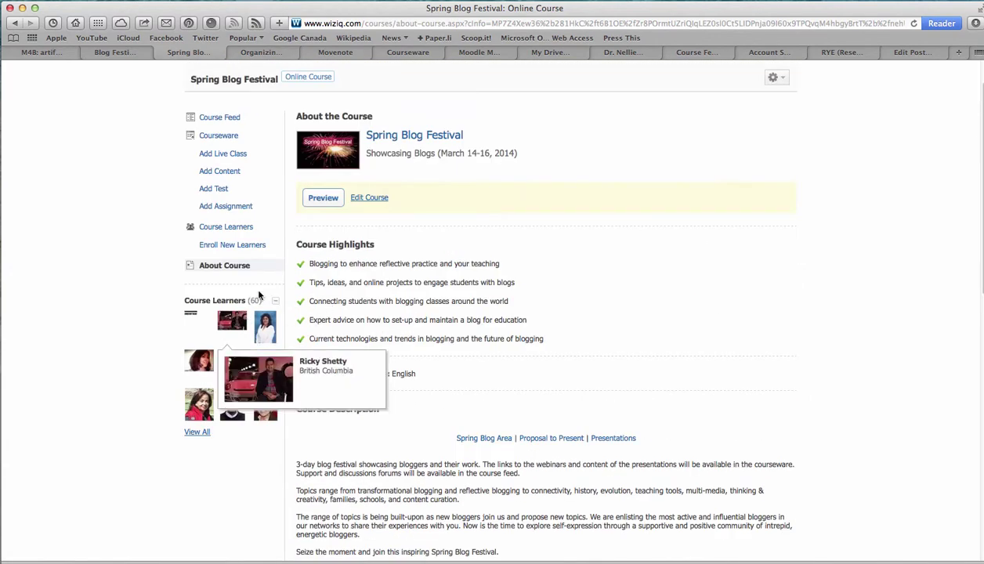
{"action": "mouse_move", "coordinate": [267, 317]}
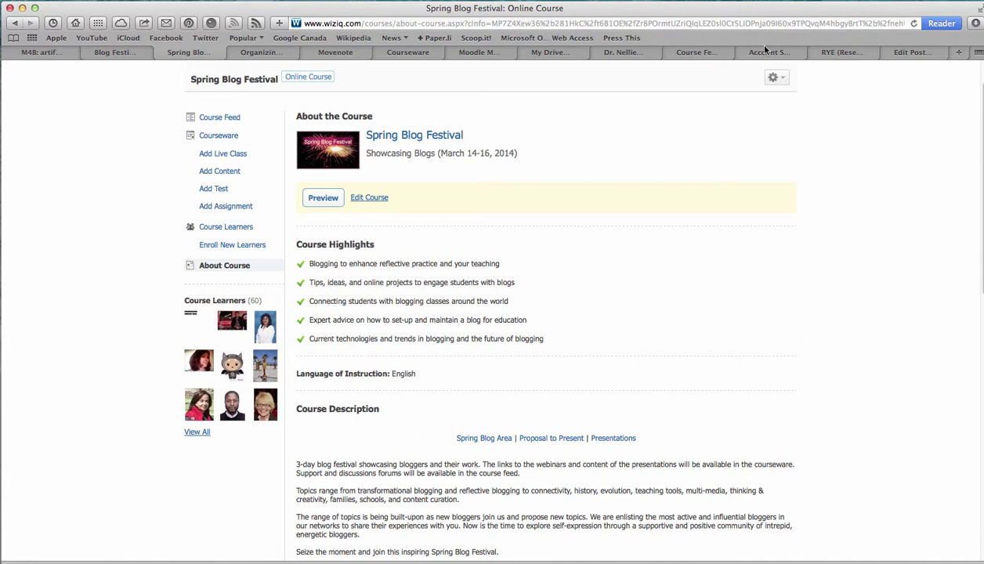
Switch to the Moodle MOOC 3 Presentations document and open the Moodle Website link above its presentation table.
{"action": "left_click", "coordinate": [469, 51]}
{"action": "scroll", "coordinate": [463, 242], "scroll_direction": "up", "scroll_amount": 4}
{"action": "scroll", "coordinate": [463, 242], "scroll_direction": "up", "scroll_amount": 15}
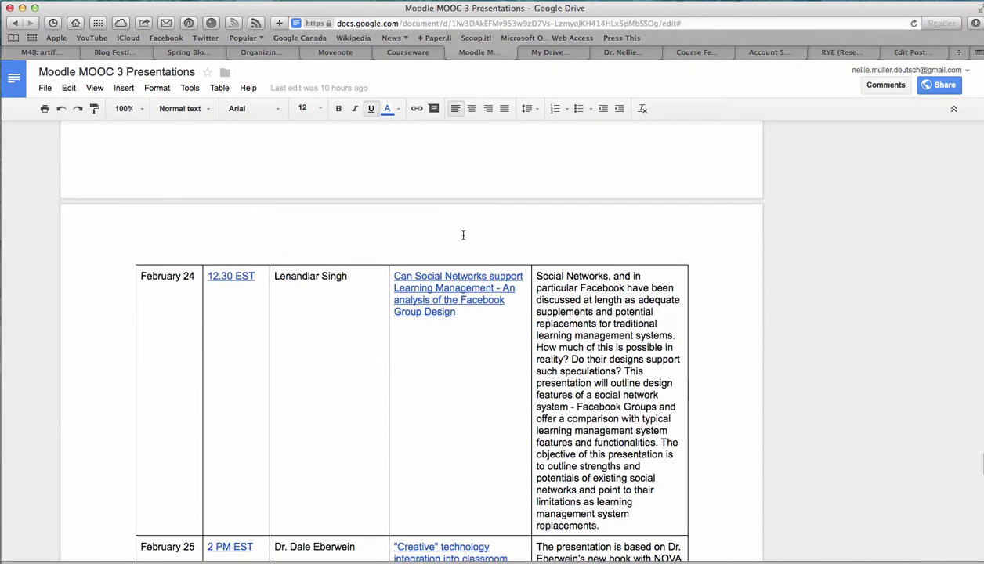
{"action": "scroll", "coordinate": [454, 307], "scroll_direction": "down", "scroll_amount": 6}
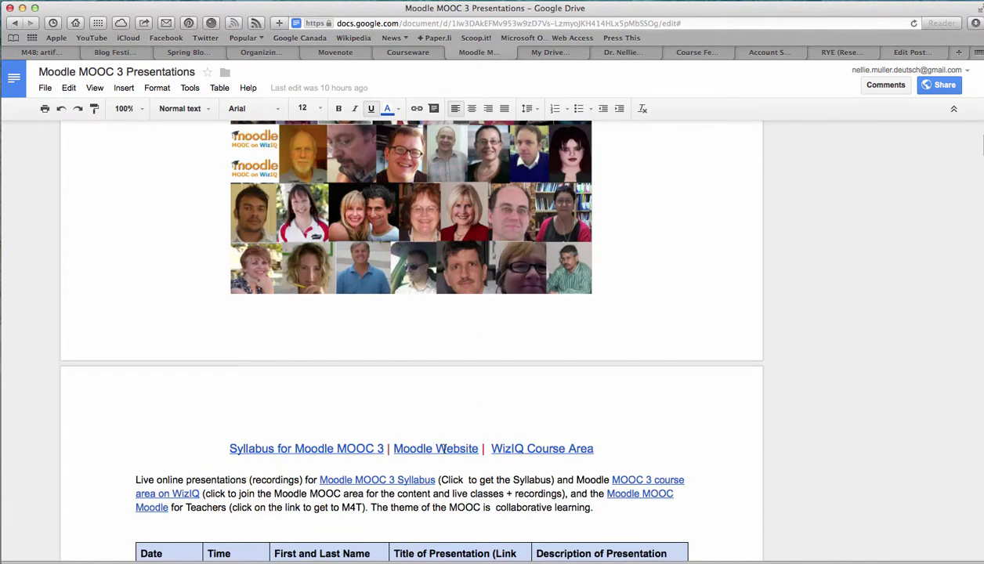
{"action": "left_click", "coordinate": [444, 449]}
{"action": "left_click", "coordinate": [463, 468]}
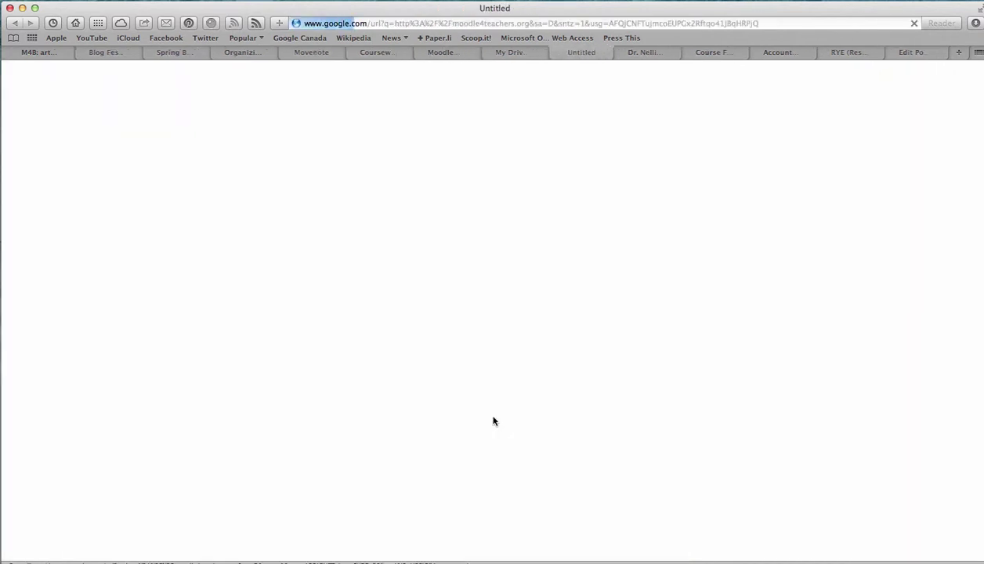